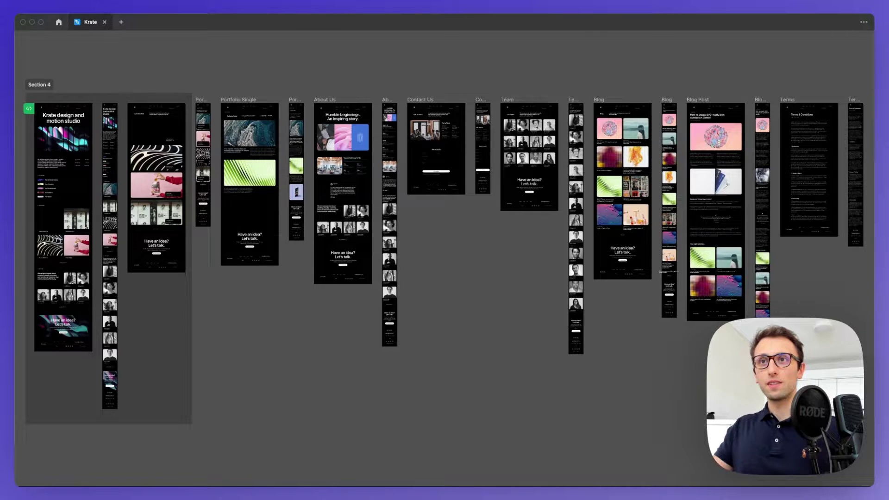
Step: Pan and zoom the canvas from the Section 4 overview into the Krate Homepage frames
{"action": "scroll", "coordinate": [240, 378], "scroll_direction": "left", "scroll_amount": 3}
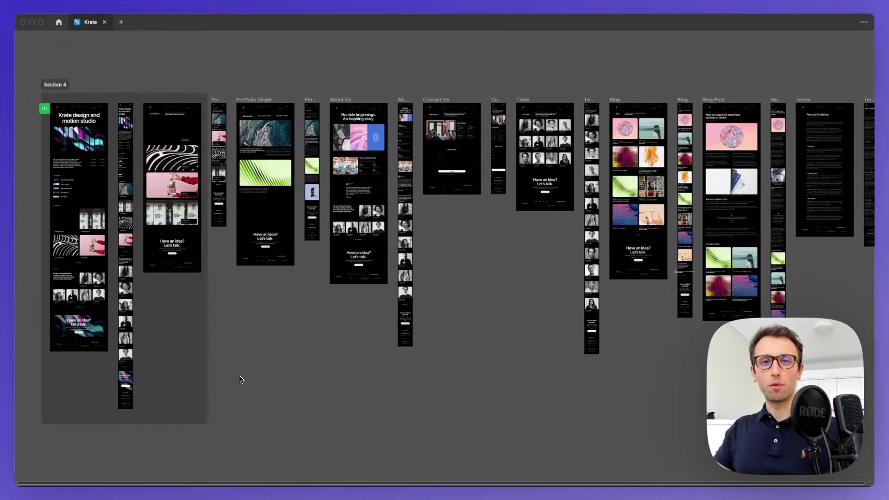
{"action": "scroll", "coordinate": [239, 379], "scroll_direction": "right", "scroll_amount": 2}
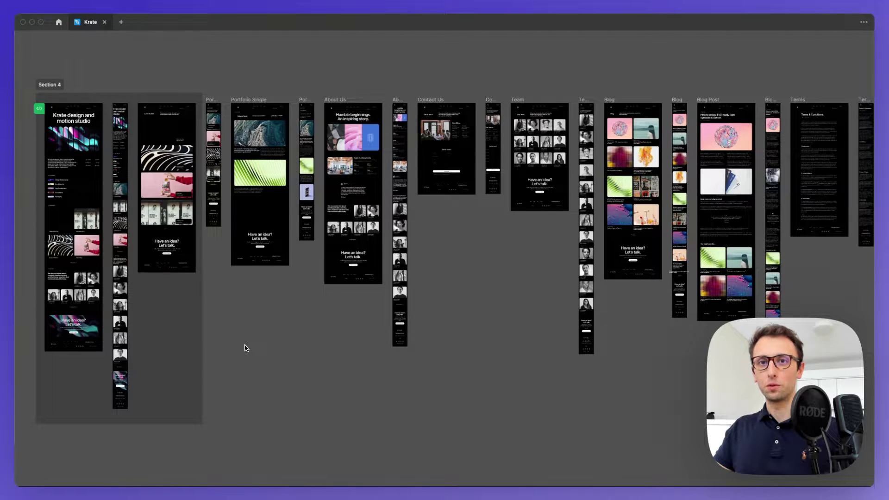
{"action": "scroll", "coordinate": [221, 319], "scroll_direction": "up", "scroll_amount": 3}
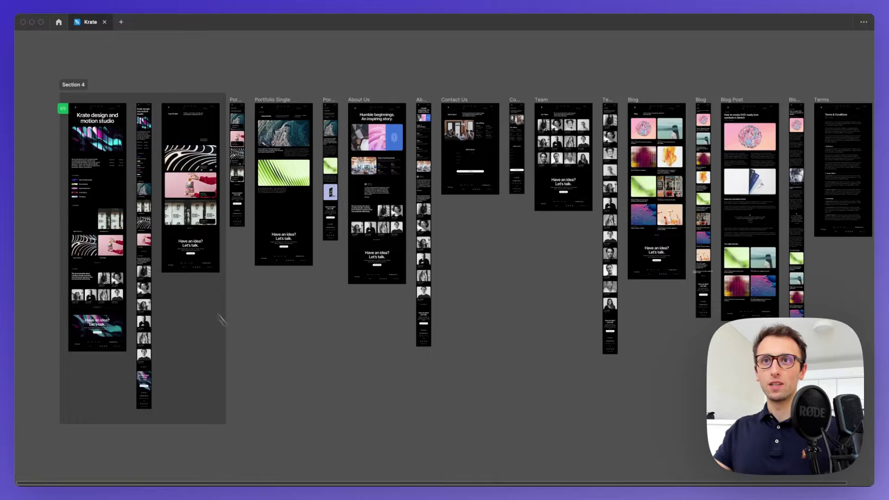
{"action": "scroll", "coordinate": [143, 201], "scroll_direction": "up", "scroll_amount": 5}
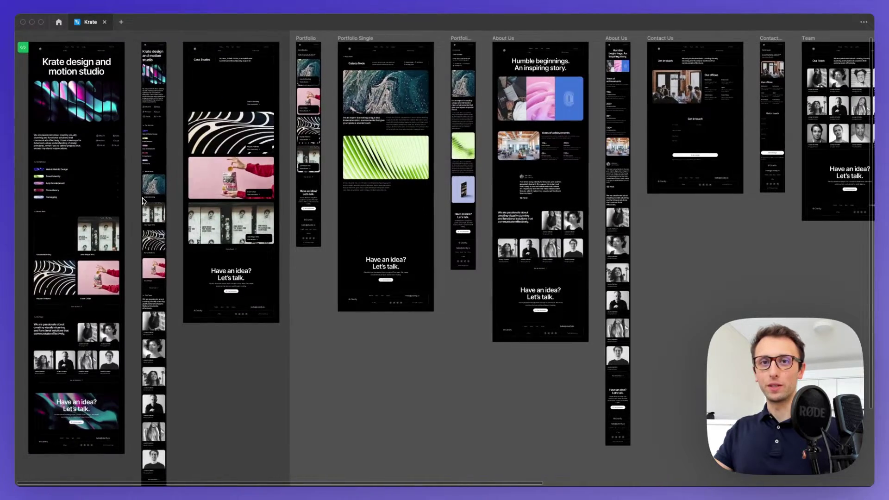
{"action": "scroll", "coordinate": [153, 200], "scroll_direction": "left", "scroll_amount": 5}
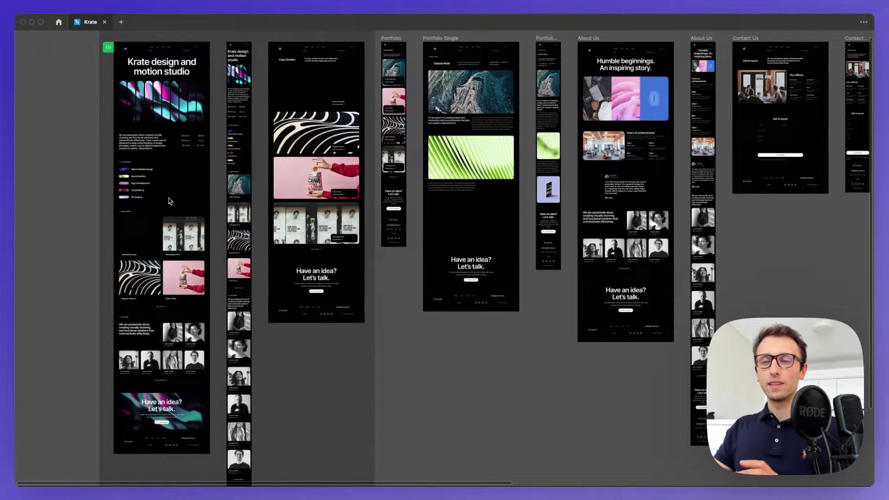
{"action": "scroll", "coordinate": [170, 201], "scroll_direction": "left", "scroll_amount": 2}
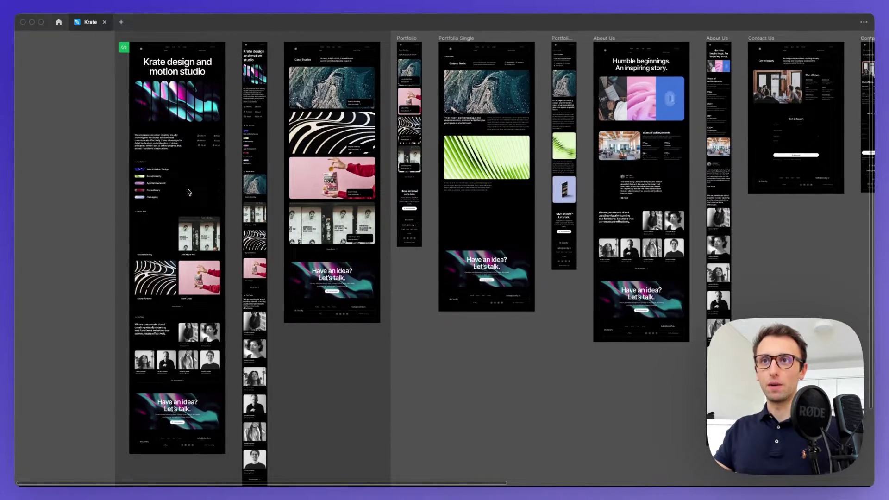
{"action": "scroll", "coordinate": [176, 130], "scroll_direction": "up", "scroll_amount": 1}
{"action": "scroll", "coordinate": [176, 129], "scroll_direction": "up", "scroll_amount": 5}
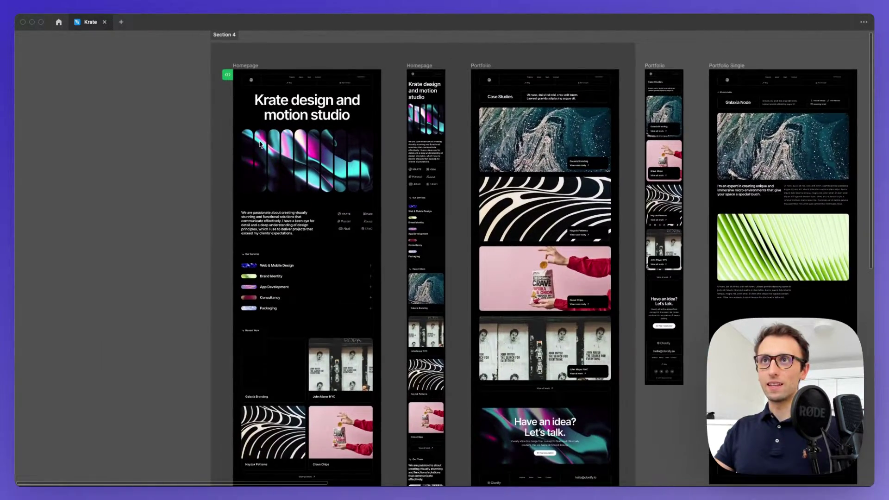
{"action": "scroll", "coordinate": [263, 145], "scroll_direction": "up", "scroll_amount": 2}
{"action": "scroll", "coordinate": [263, 145], "scroll_direction": "up", "scroll_amount": 2}
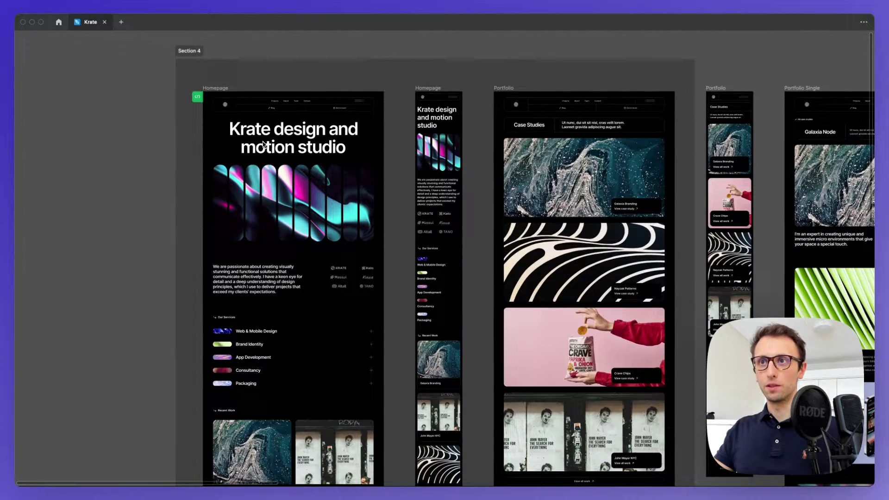
{"action": "scroll", "coordinate": [263, 145], "scroll_direction": "down", "scroll_amount": 1}
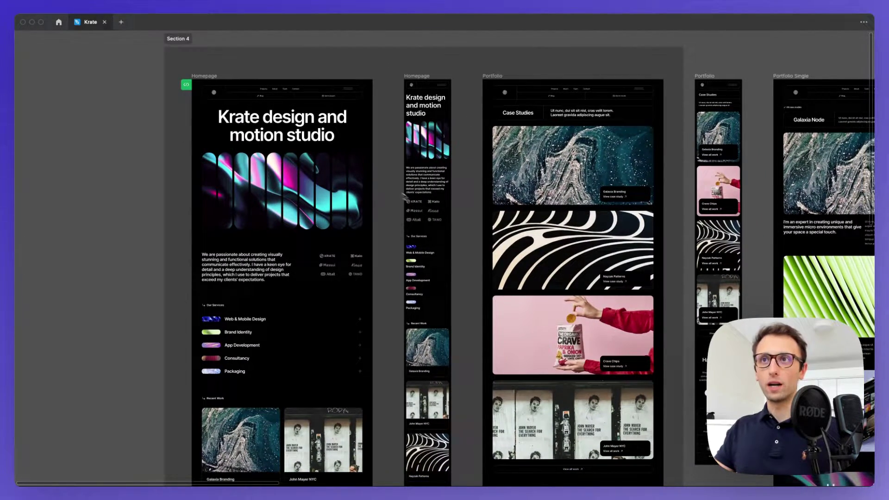
{"action": "scroll", "coordinate": [396, 209], "scroll_direction": "right", "scroll_amount": 2}
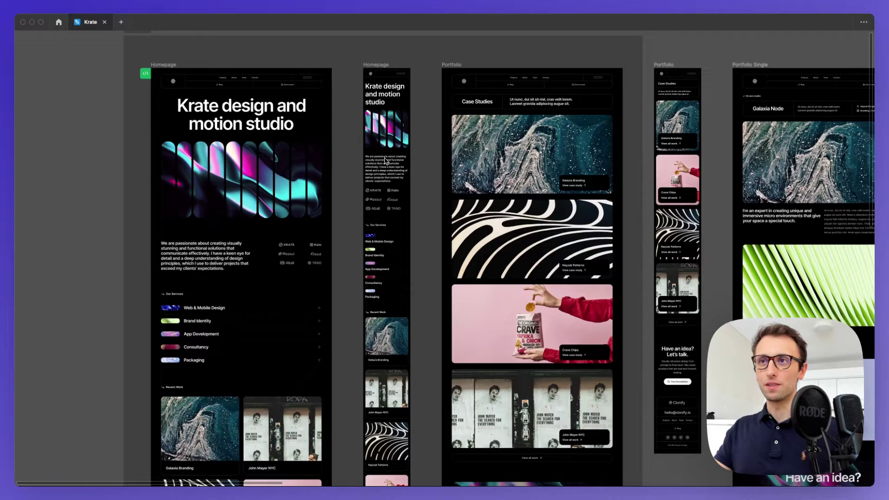
{"action": "scroll", "coordinate": [388, 162], "scroll_direction": "right", "scroll_amount": 2}
{"action": "scroll", "coordinate": [384, 160], "scroll_direction": "left", "scroll_amount": 1}
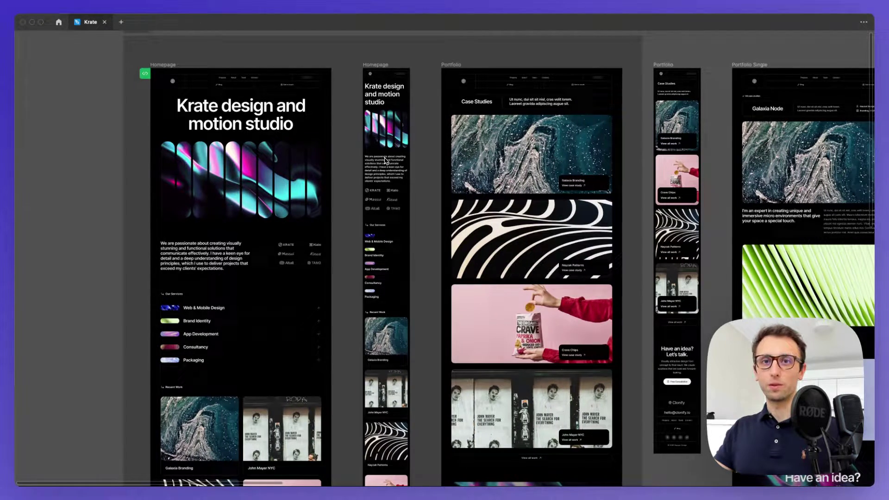
{"action": "scroll", "coordinate": [343, 143], "scroll_direction": "up", "scroll_amount": 1}
{"action": "scroll", "coordinate": [271, 86], "scroll_direction": "up", "scroll_amount": 5}
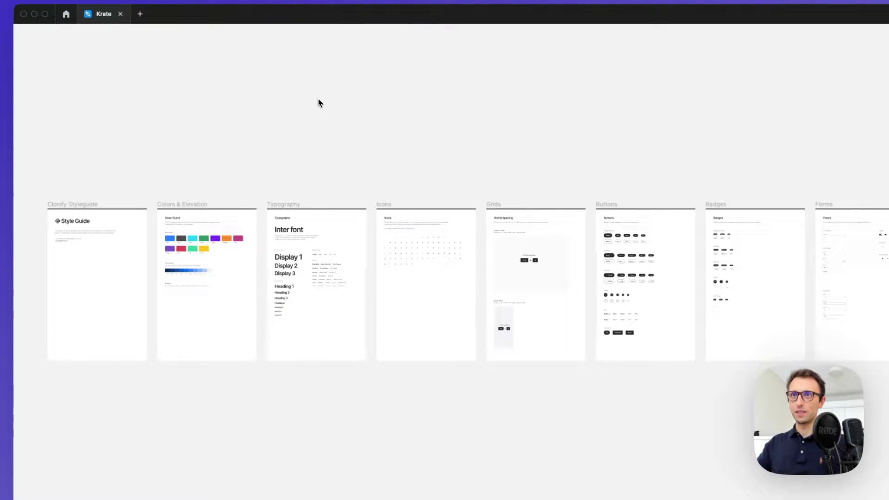
{"action": "scroll", "coordinate": [126, 248], "scroll_direction": "up", "scroll_amount": 3}
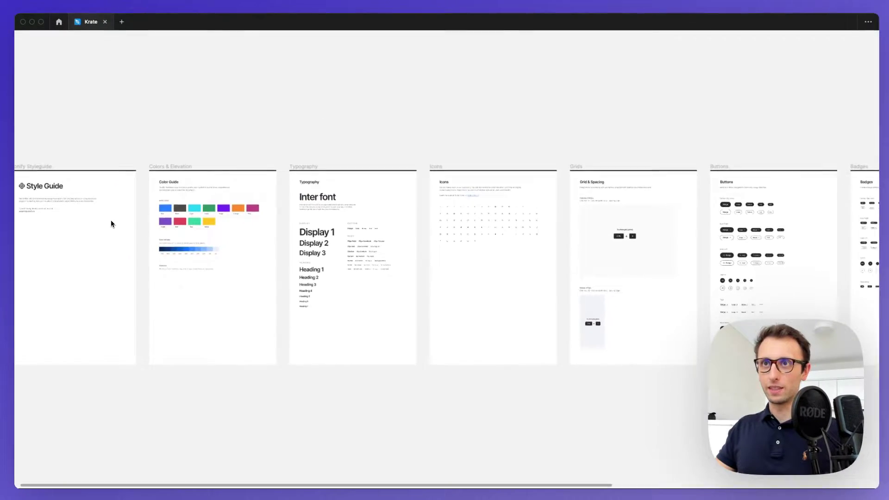
{"action": "scroll", "coordinate": [112, 224], "scroll_direction": "up", "scroll_amount": 2}
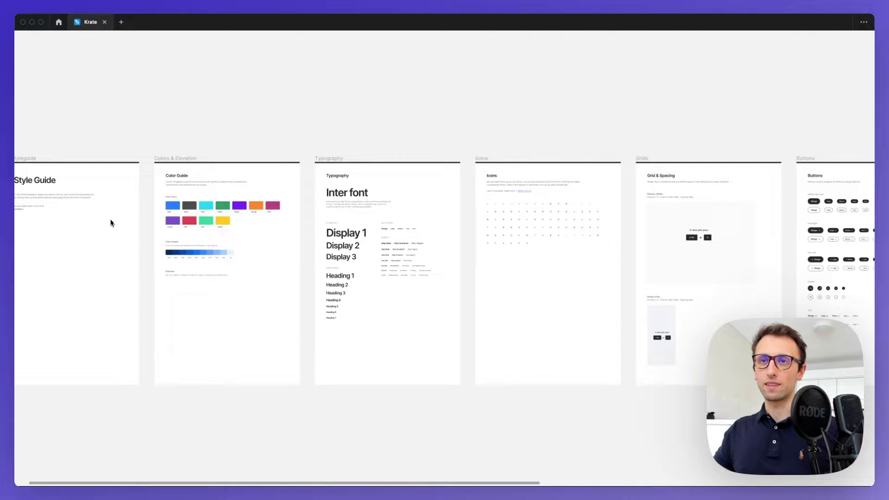
{"action": "scroll", "coordinate": [111, 224], "scroll_direction": "left", "scroll_amount": 3}
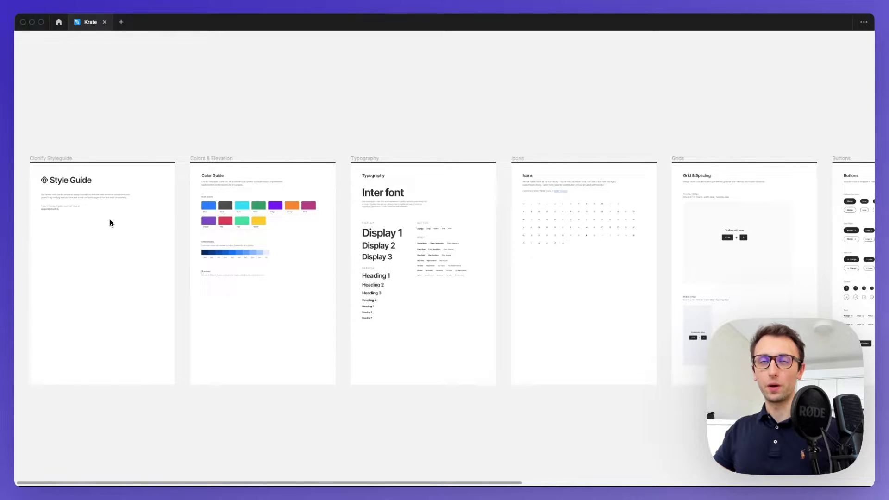
{"action": "scroll", "coordinate": [110, 223], "scroll_direction": "left", "scroll_amount": 1}
{"action": "scroll", "coordinate": [110, 223], "scroll_direction": "down", "scroll_amount": 1}
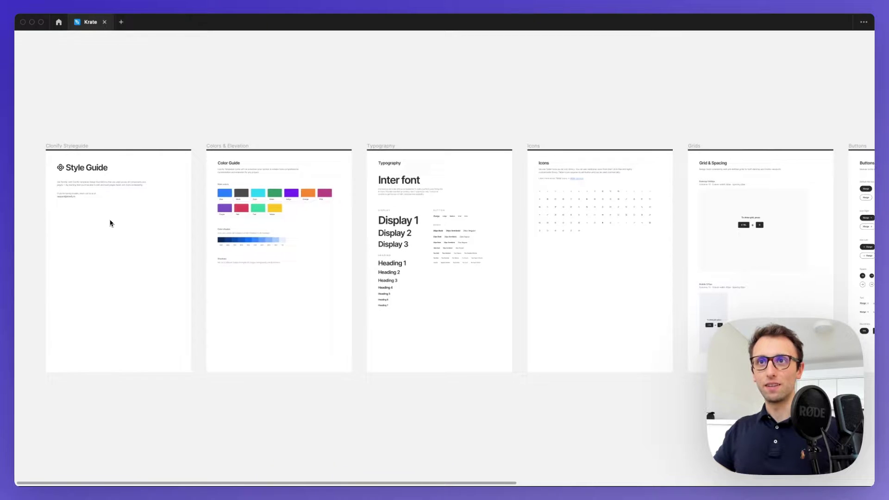
{"action": "scroll", "coordinate": [164, 212], "scroll_direction": "up", "scroll_amount": 3}
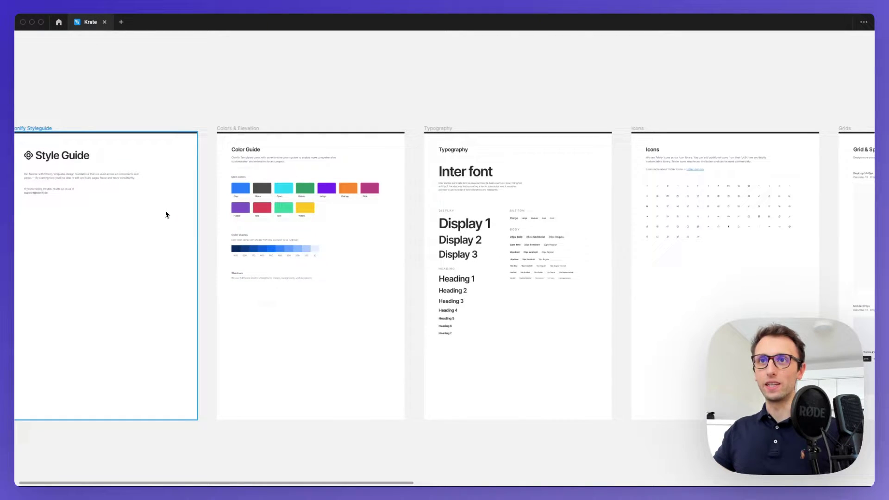
{"action": "scroll", "coordinate": [166, 215], "scroll_direction": "up", "scroll_amount": 2}
{"action": "scroll", "coordinate": [278, 215], "scroll_direction": "up", "scroll_amount": 3}
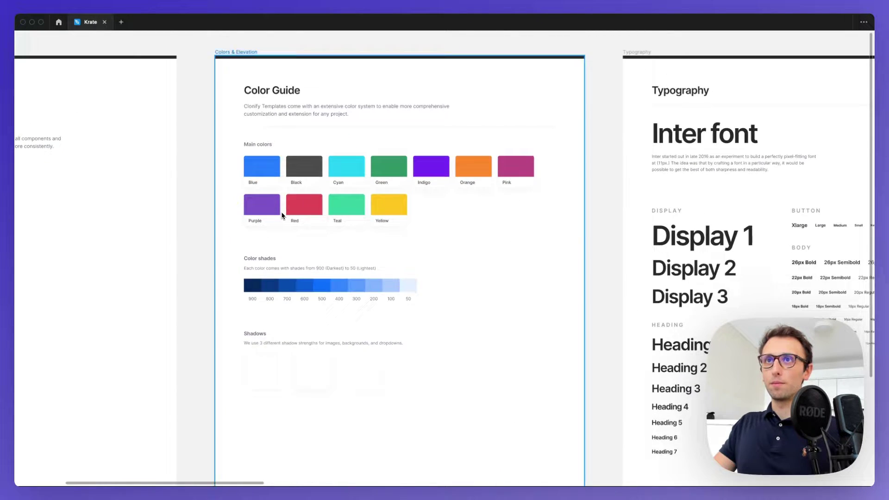
{"action": "scroll", "coordinate": [296, 217], "scroll_direction": "up", "scroll_amount": 1}
{"action": "scroll", "coordinate": [301, 219], "scroll_direction": "right", "scroll_amount": 2}
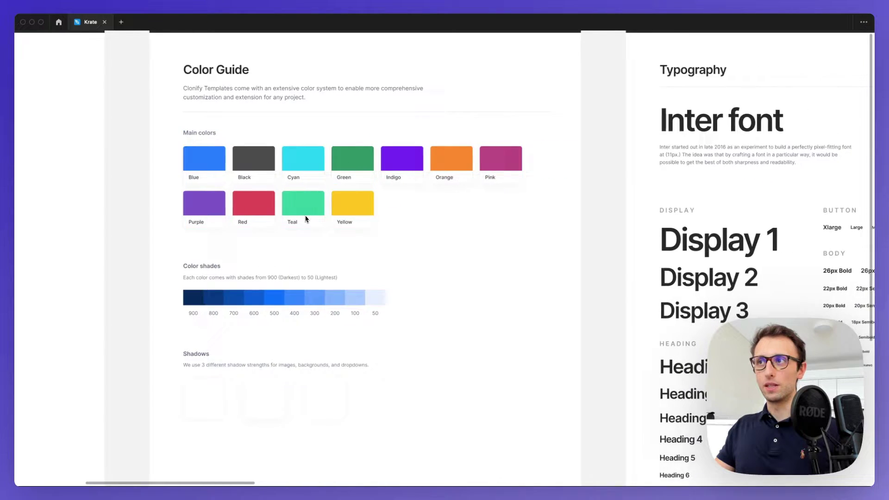
{"action": "scroll", "coordinate": [305, 219], "scroll_direction": "right", "scroll_amount": 3}
{"action": "scroll", "coordinate": [304, 219], "scroll_direction": "up", "scroll_amount": 1}
{"action": "scroll", "coordinate": [287, 208], "scroll_direction": "left", "scroll_amount": 5}
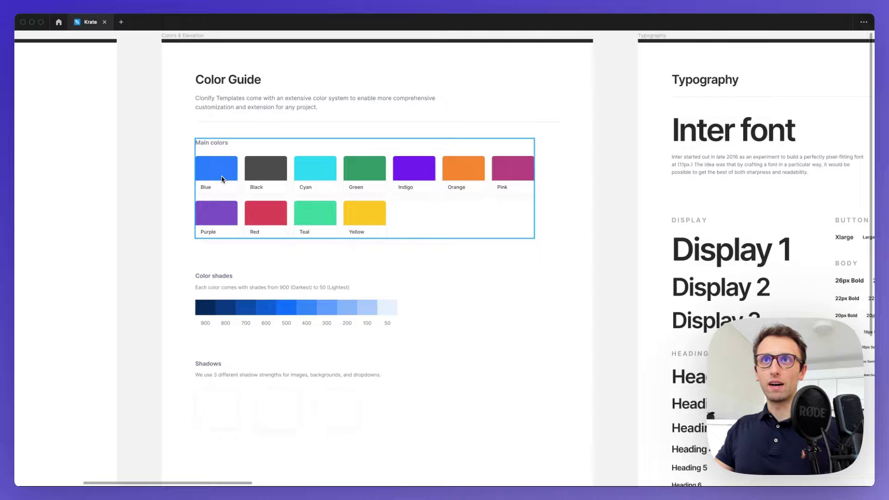
{"action": "scroll", "coordinate": [287, 260], "scroll_direction": "right", "scroll_amount": 1}
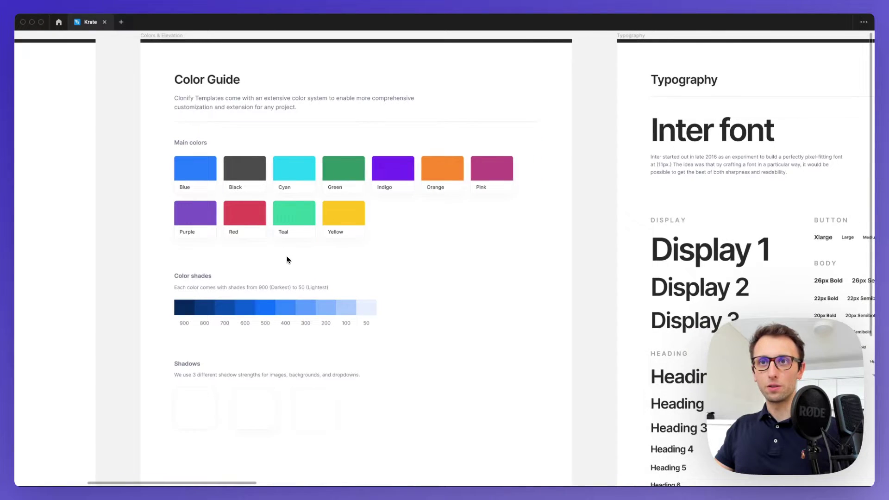
{"action": "scroll", "coordinate": [287, 260], "scroll_direction": "right", "scroll_amount": 1}
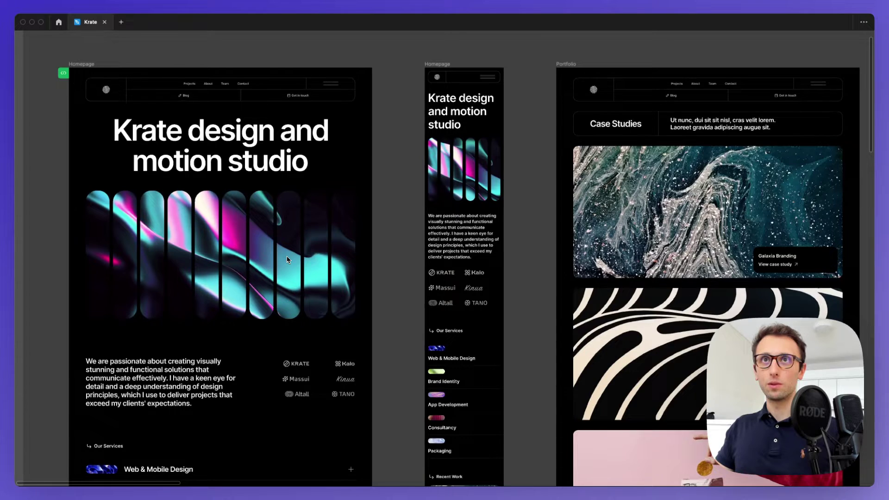
Step: Restore the interface panels, enter Dev Mode, and select the Our Team heading to read its Heading/04 CSS
{"action": "key", "text": "ctrl+backslash"}
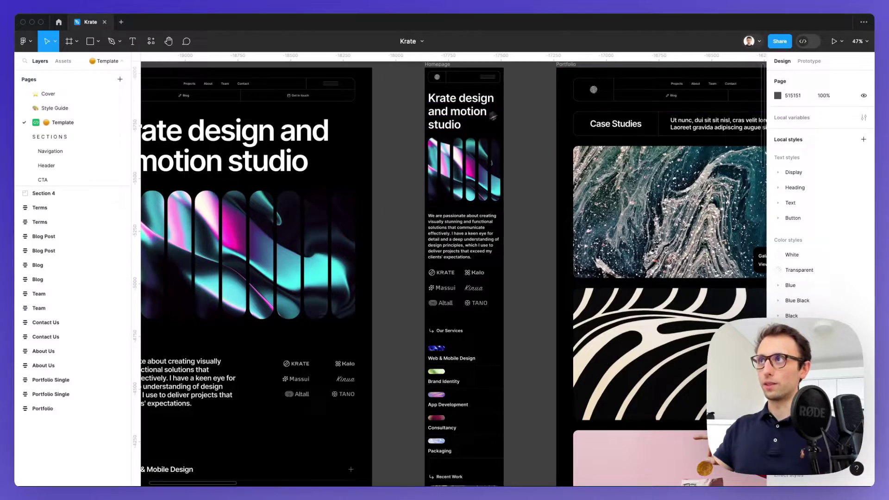
{"action": "key", "text": "shift+d"}
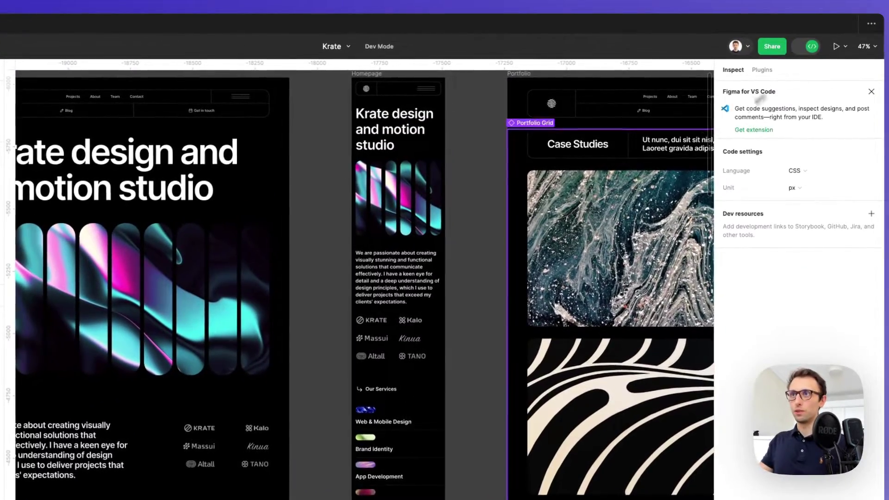
{"action": "scroll", "coordinate": [395, 224], "scroll_direction": "left", "scroll_amount": 3}
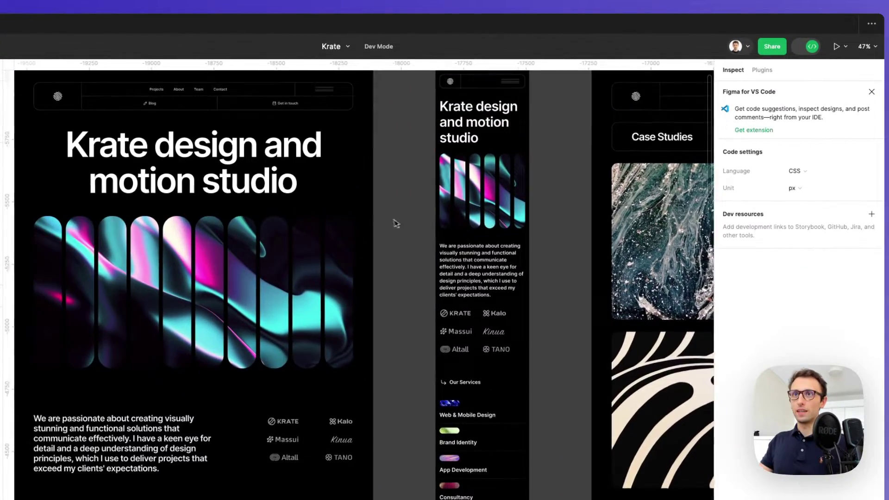
{"action": "scroll", "coordinate": [386, 220], "scroll_direction": "down", "scroll_amount": 6}
{"action": "scroll", "coordinate": [386, 221], "scroll_direction": "down", "scroll_amount": 10}
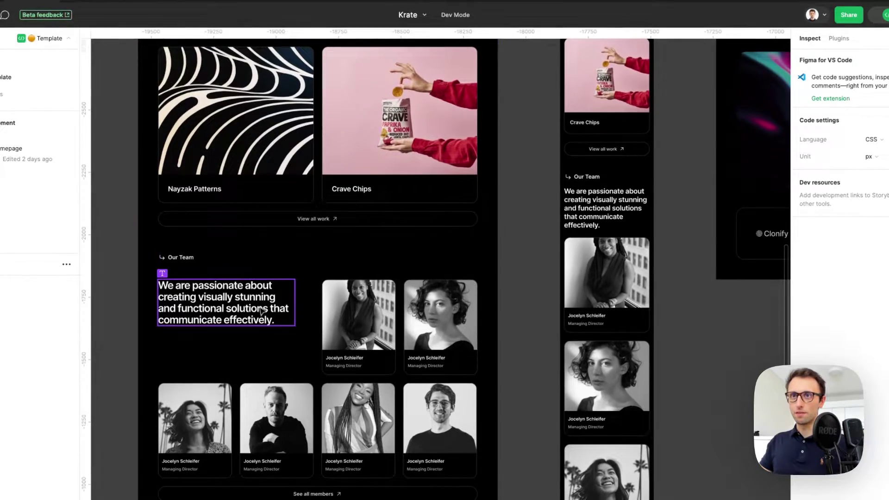
{"action": "left_click", "coordinate": [224, 288]}
Step: Move the canvas onward toward the Style Guide's Color Guide
{"action": "scroll", "coordinate": [225, 287], "scroll_direction": "up", "scroll_amount": 5}
{"action": "scroll", "coordinate": [223, 289], "scroll_direction": "left", "scroll_amount": 2}
{"action": "scroll", "coordinate": [224, 289], "scroll_direction": "down", "scroll_amount": 2}
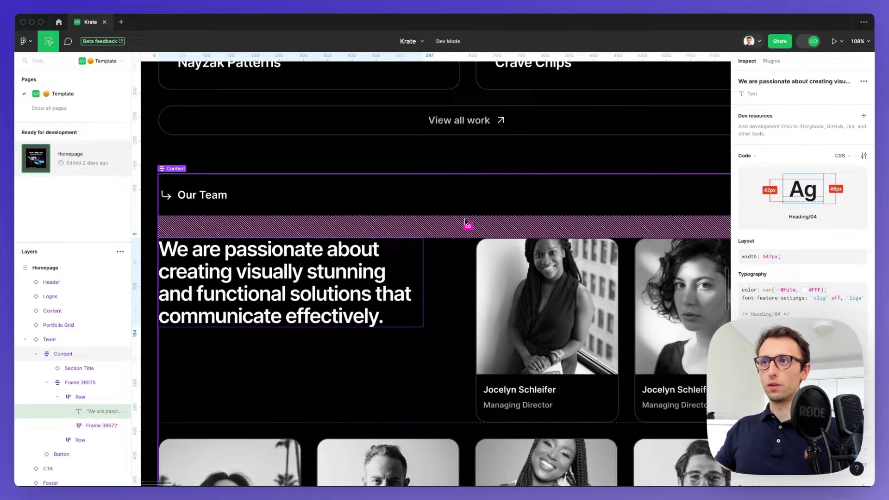
{"action": "scroll", "coordinate": [465, 222], "scroll_direction": "down", "scroll_amount": 6}
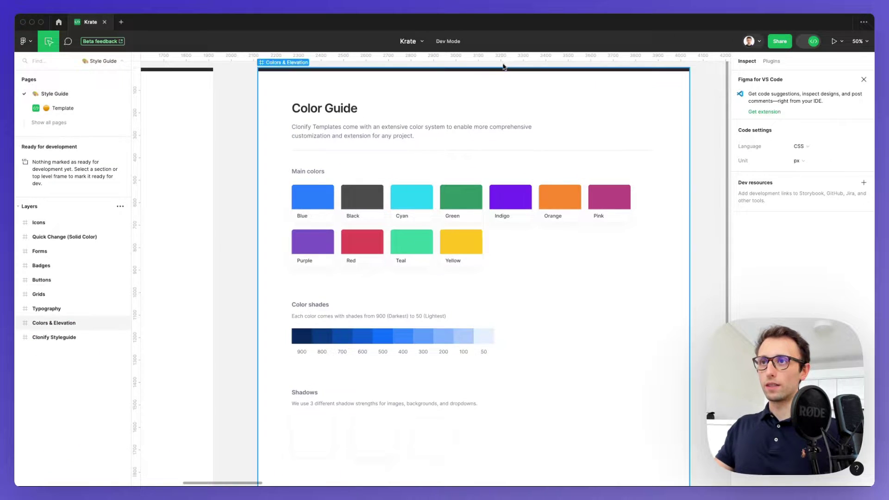
Step: Pan right past Typography, zoom in, and select the Icons frame with the Tabler Icons grid
{"action": "scroll", "coordinate": [487, 100], "scroll_direction": "down", "scroll_amount": 3}
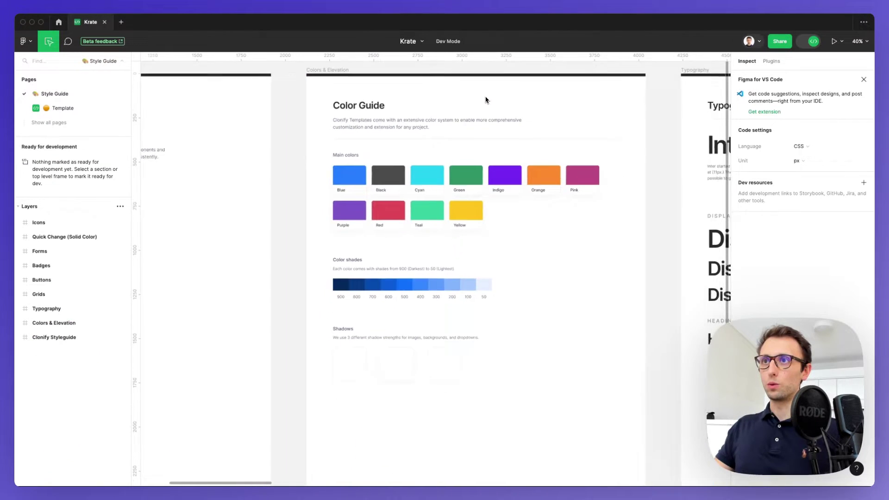
{"action": "scroll", "coordinate": [485, 99], "scroll_direction": "right", "scroll_amount": 15}
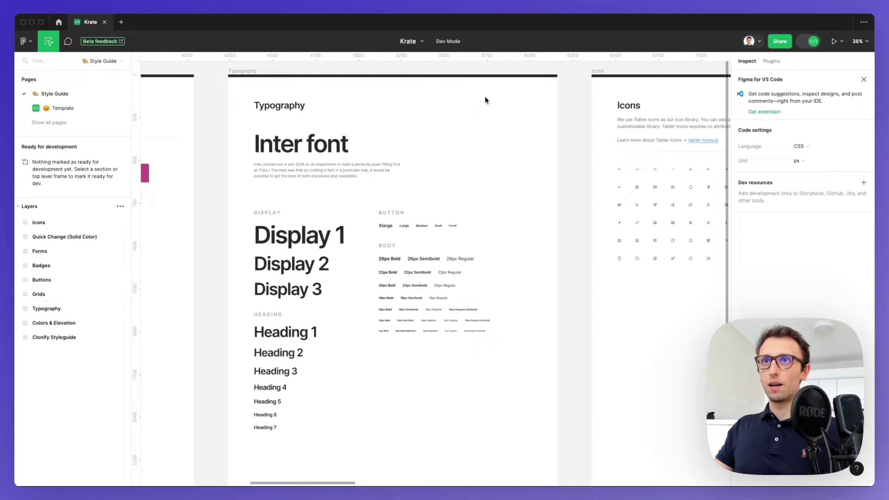
{"action": "scroll", "coordinate": [485, 97], "scroll_direction": "right", "scroll_amount": 15}
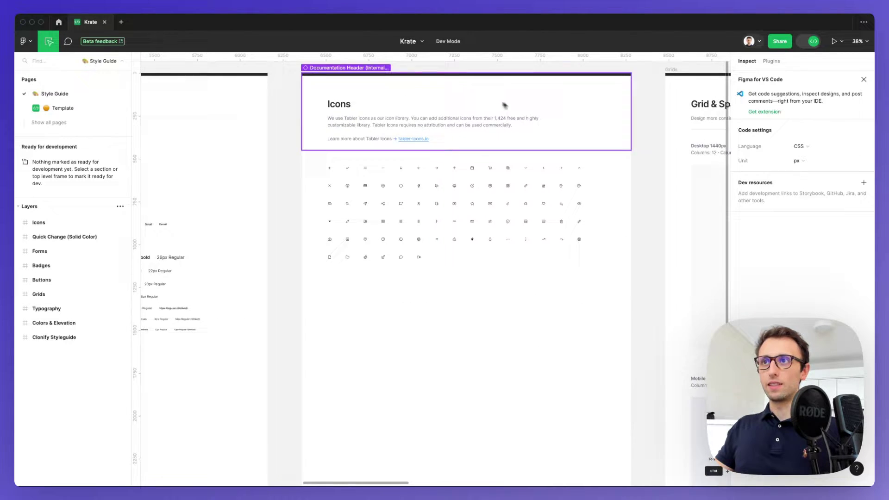
{"action": "scroll", "coordinate": [531, 119], "scroll_direction": "up", "scroll_amount": 5}
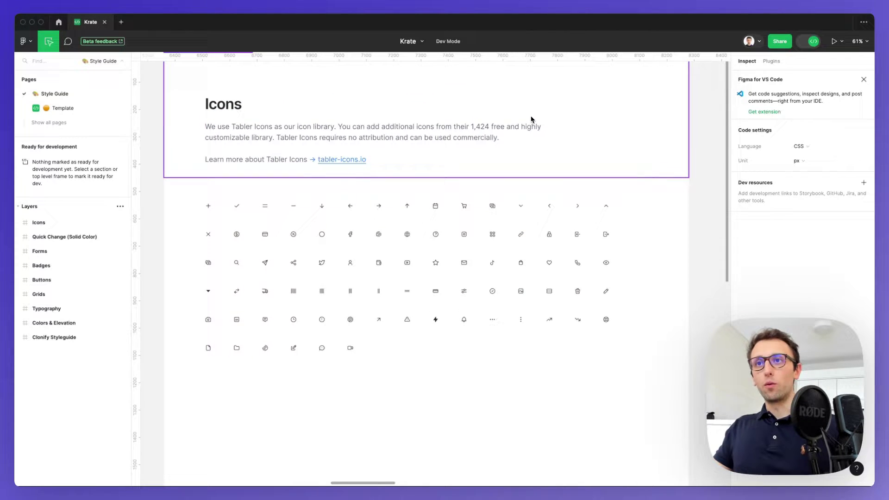
{"action": "scroll", "coordinate": [527, 125], "scroll_direction": "up", "scroll_amount": 2}
{"action": "left_click", "coordinate": [537, 184]}
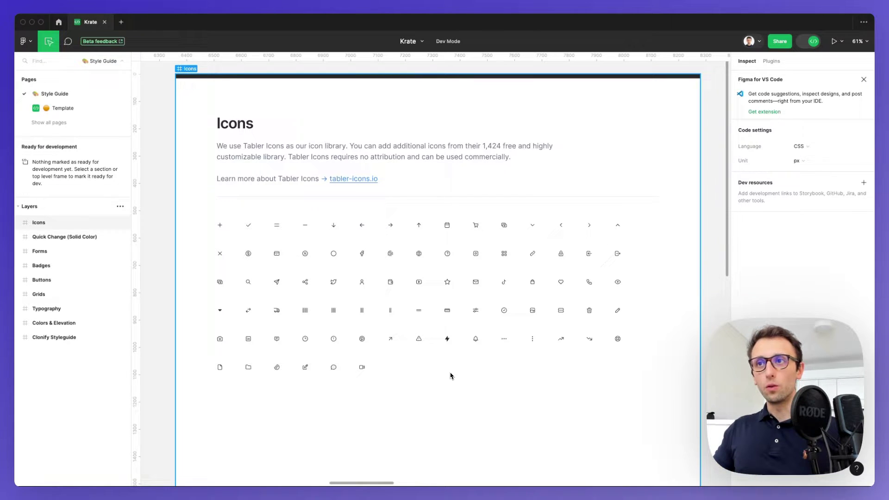
Step: Inspect the 24 × 24 credit-card icon, then leave Dev Mode for the design view
{"action": "scroll", "coordinate": [296, 252], "scroll_direction": "up", "scroll_amount": 6}
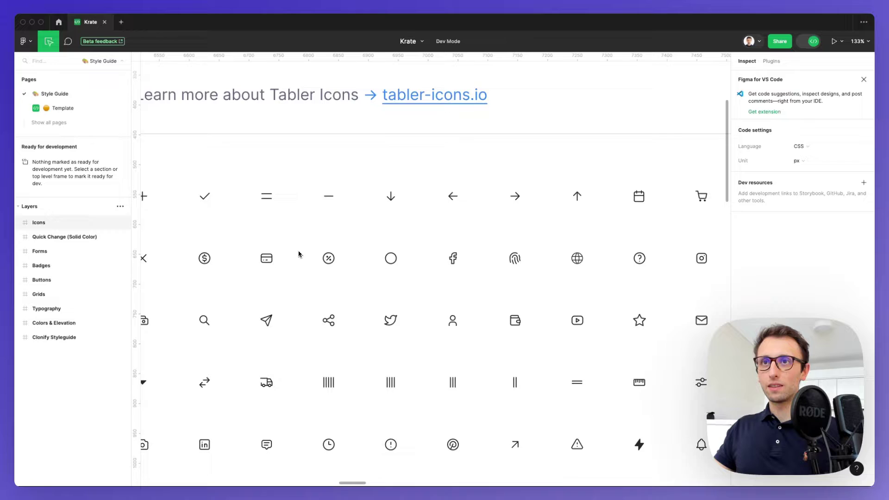
{"action": "left_click", "coordinate": [280, 258]}
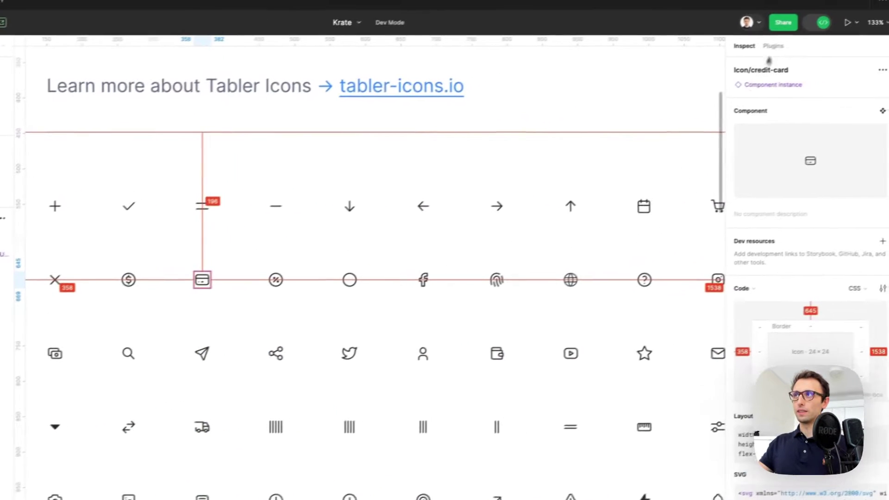
{"action": "left_click", "coordinate": [823, 22]}
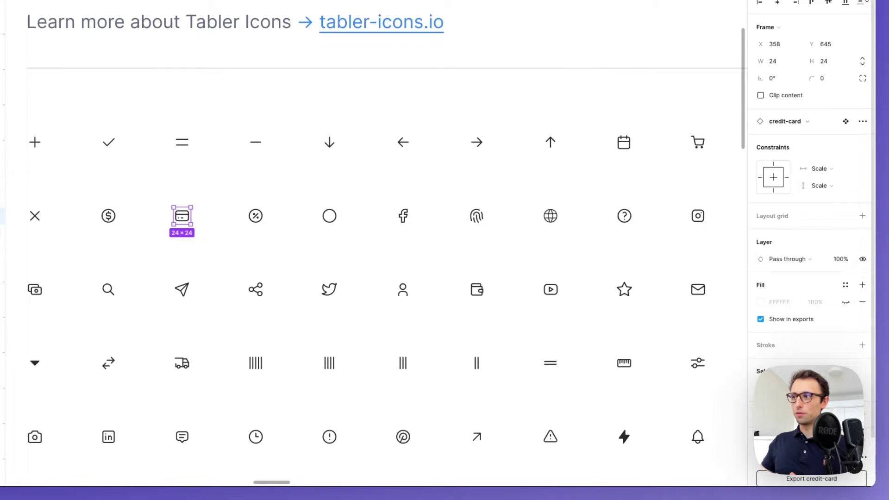
Step: Zoom out and pan to the Grid & Spacing frame showing Desktop 1440px, 12 columns
{"action": "scroll", "coordinate": [811, 232], "scroll_direction": "down", "scroll_amount": 1}
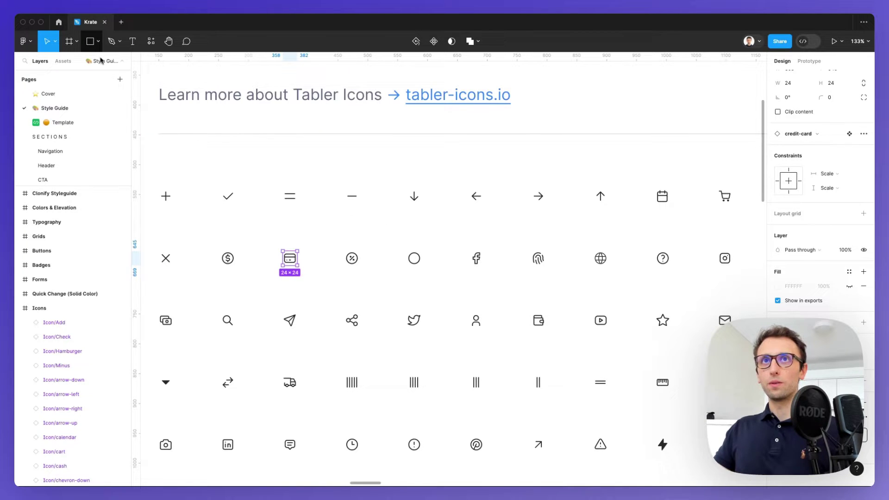
{"action": "scroll", "coordinate": [270, 122], "scroll_direction": "down", "scroll_amount": 5}
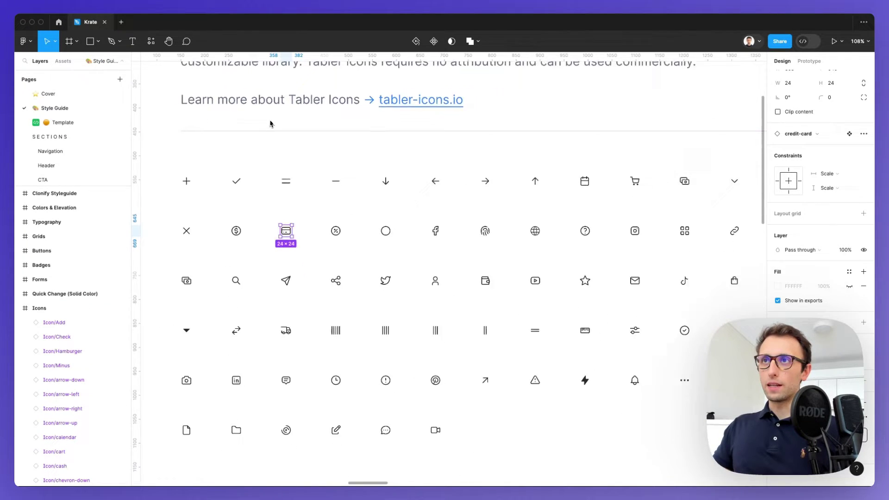
{"action": "scroll", "coordinate": [270, 121], "scroll_direction": "up", "scroll_amount": 3}
{"action": "scroll", "coordinate": [270, 122], "scroll_direction": "right", "scroll_amount": 10}
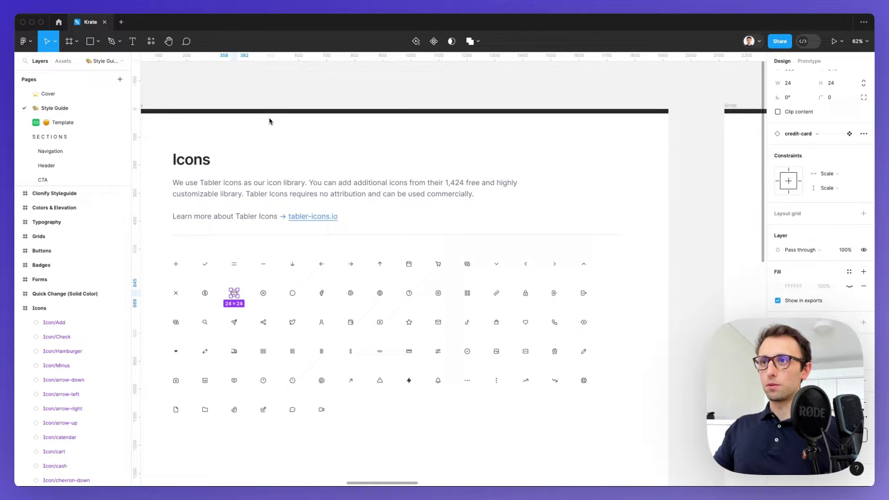
{"action": "scroll", "coordinate": [269, 121], "scroll_direction": "right", "scroll_amount": 4}
{"action": "scroll", "coordinate": [270, 122], "scroll_direction": "down", "scroll_amount": 3}
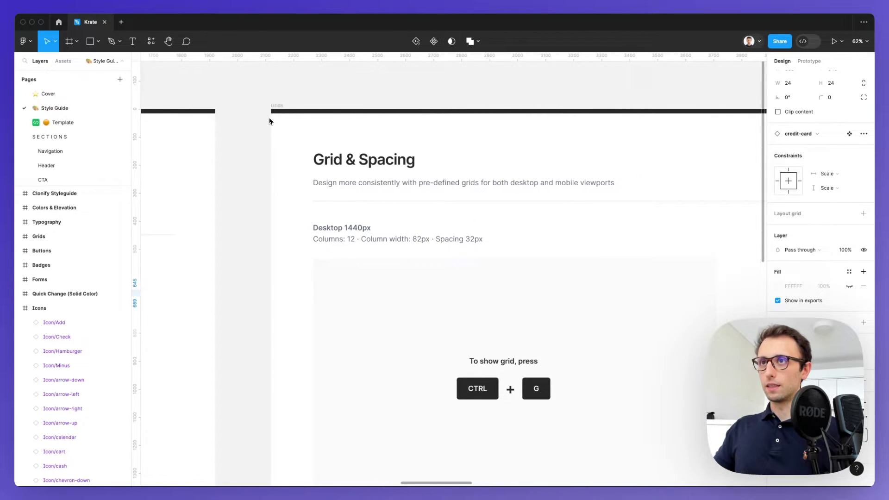
Step: Open the Template page with the homepage design and switch it into Dev Mode
{"action": "scroll", "coordinate": [270, 122], "scroll_direction": "right", "scroll_amount": 3}
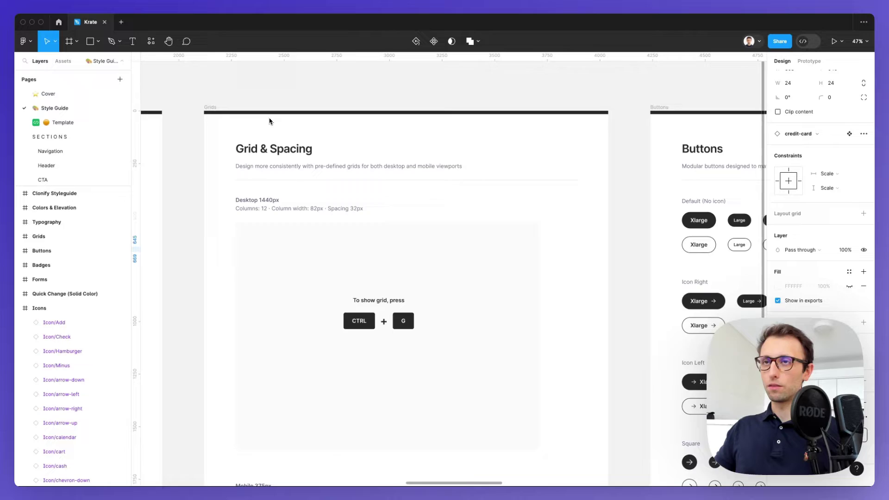
{"action": "left_click", "coordinate": [65, 122]}
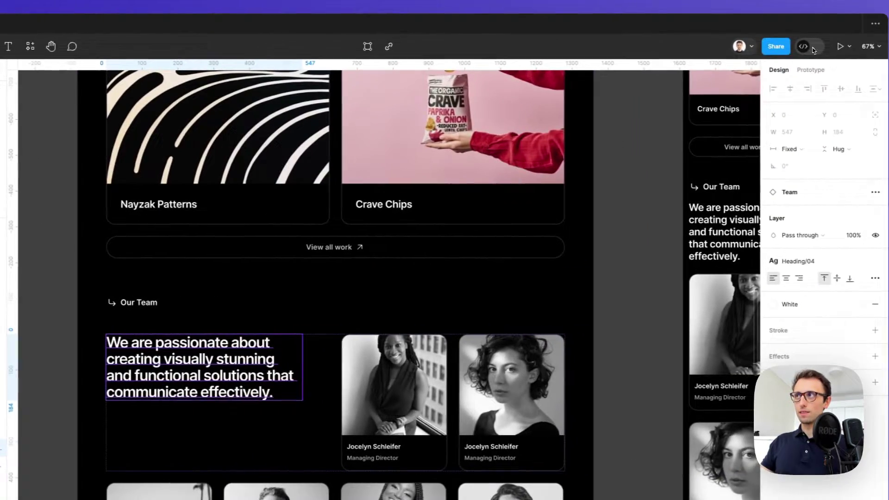
{"action": "left_click", "coordinate": [810, 44]}
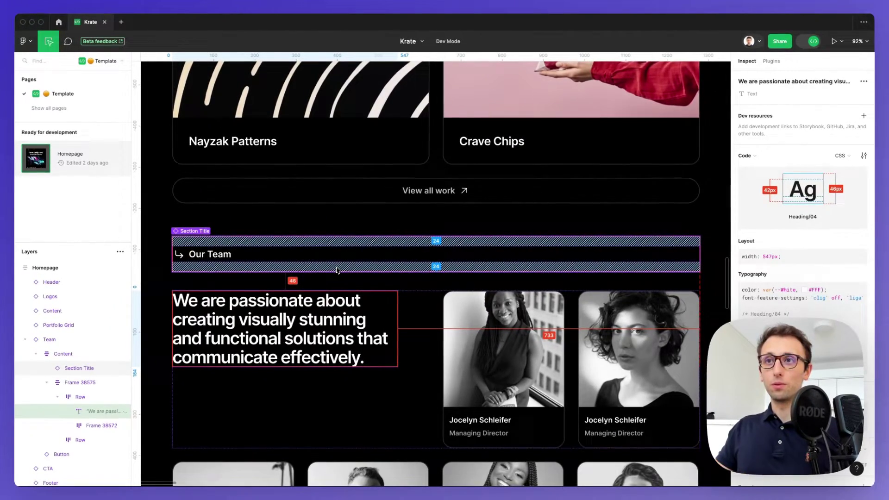
Step: Zoom out and select the first team card's Image Placeholder to check its 296 × 282 size
{"action": "scroll", "coordinate": [337, 270], "scroll_direction": "down", "scroll_amount": 3}
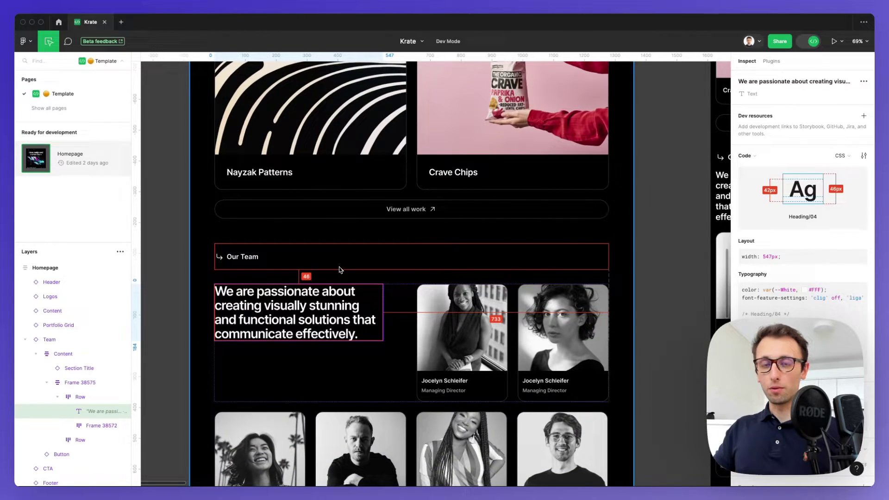
{"action": "scroll", "coordinate": [340, 270], "scroll_direction": "down", "scroll_amount": 3}
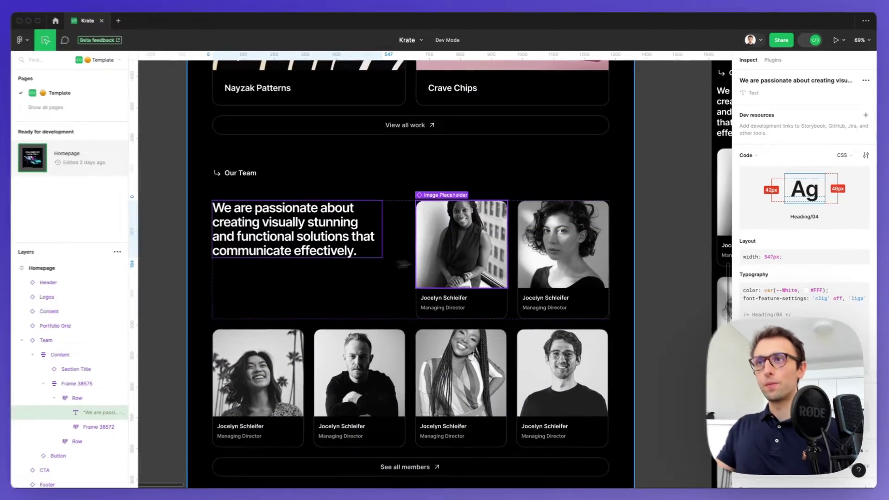
{"action": "left_click", "coordinate": [503, 223]}
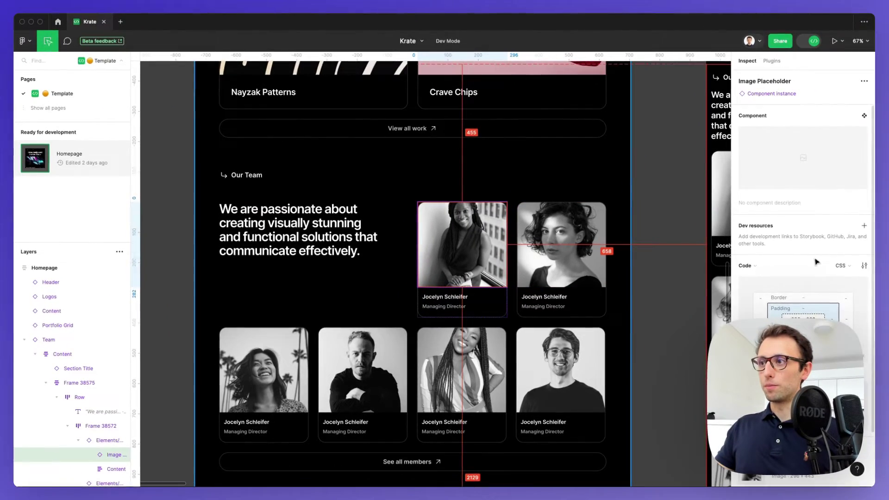
{"action": "scroll", "coordinate": [820, 261], "scroll_direction": "down", "scroll_amount": 2}
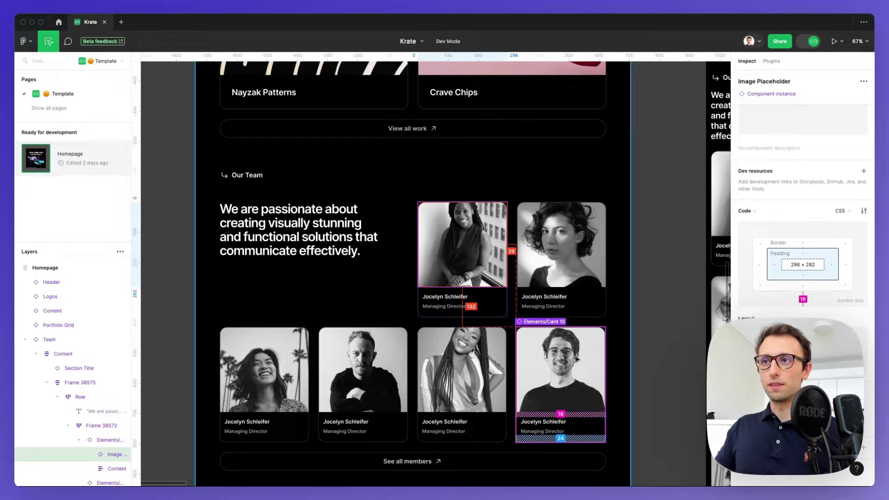
{"action": "scroll", "coordinate": [527, 349], "scroll_direction": "down", "scroll_amount": 2}
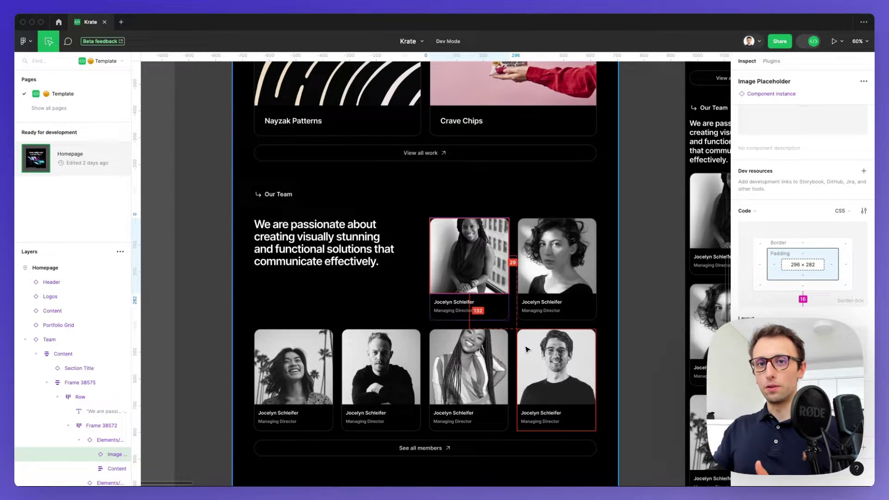
Step: Scroll around the Team section while reviewing the 296 × 282 Image Placeholder specs and 16 spacing below
{"action": "scroll", "coordinate": [465, 306], "scroll_direction": "up", "scroll_amount": 10}
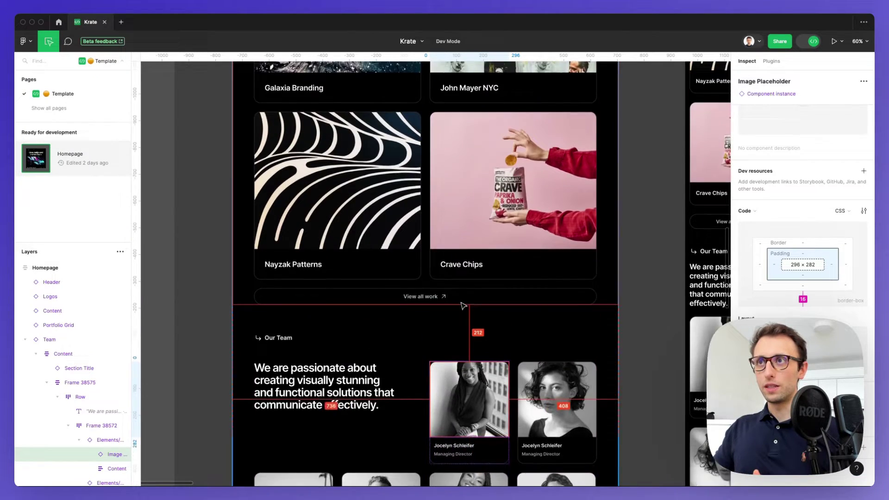
{"action": "scroll", "coordinate": [463, 306], "scroll_direction": "up", "scroll_amount": 10}
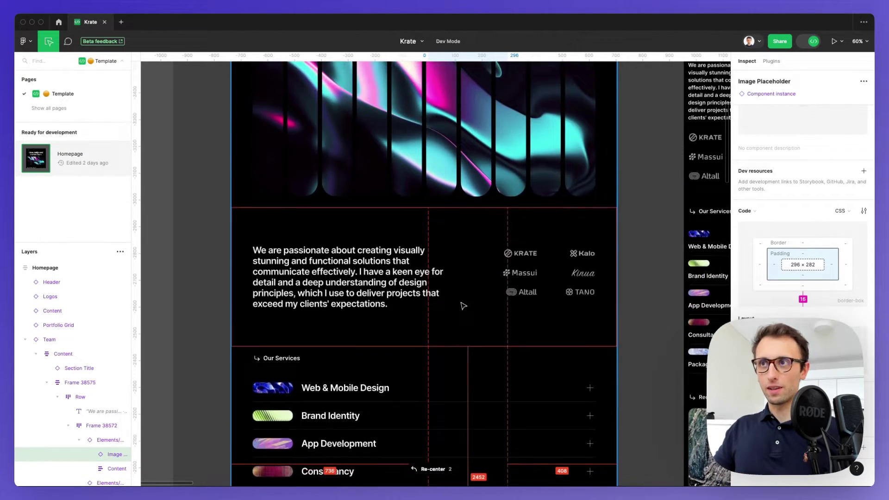
{"action": "scroll", "coordinate": [463, 306], "scroll_direction": "up", "scroll_amount": 2}
{"action": "scroll", "coordinate": [463, 301], "scroll_direction": "down", "scroll_amount": 2}
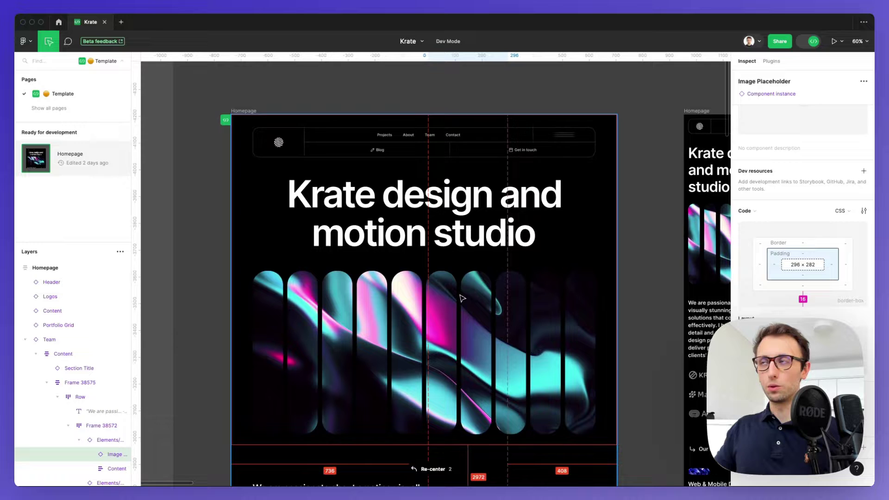
{"action": "scroll", "coordinate": [461, 296], "scroll_direction": "down", "scroll_amount": 2}
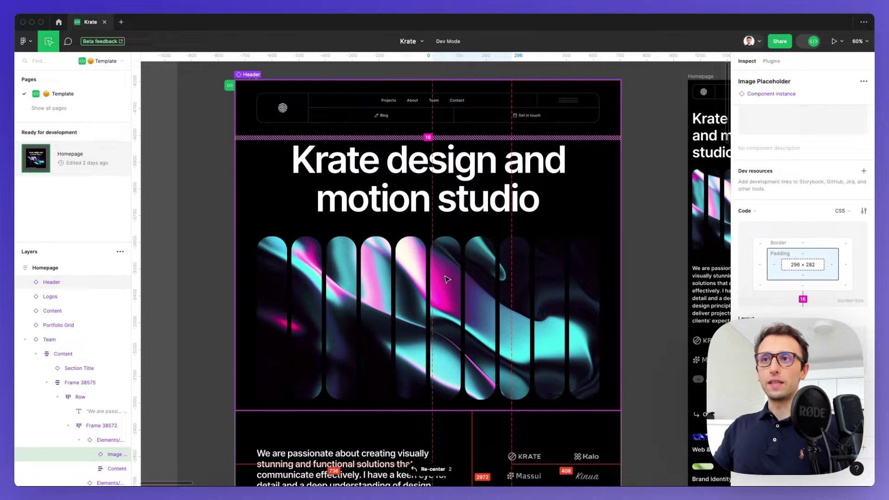
{"action": "scroll", "coordinate": [446, 279], "scroll_direction": "down", "scroll_amount": 4}
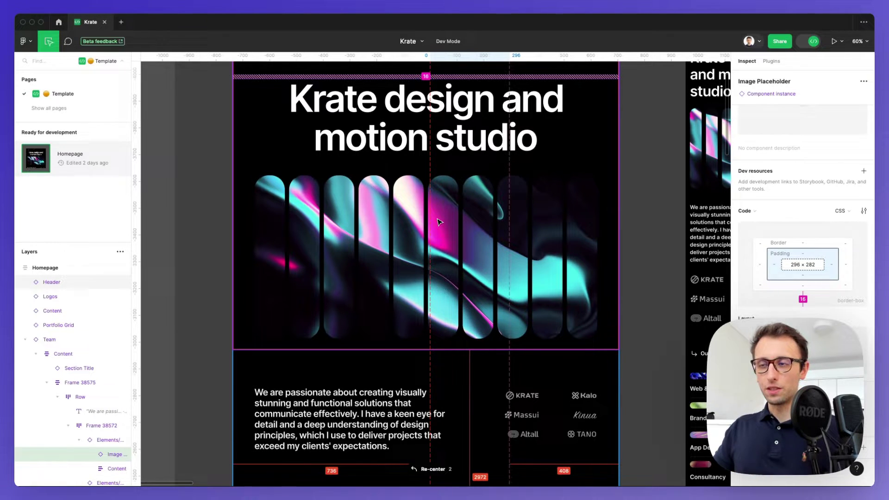
{"action": "scroll", "coordinate": [439, 222], "scroll_direction": "down", "scroll_amount": 5}
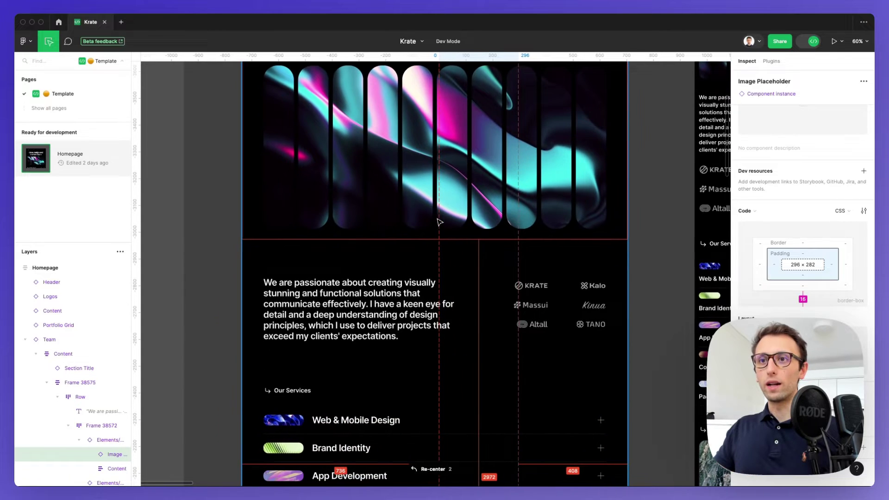
{"action": "scroll", "coordinate": [441, 222], "scroll_direction": "up", "scroll_amount": 6}
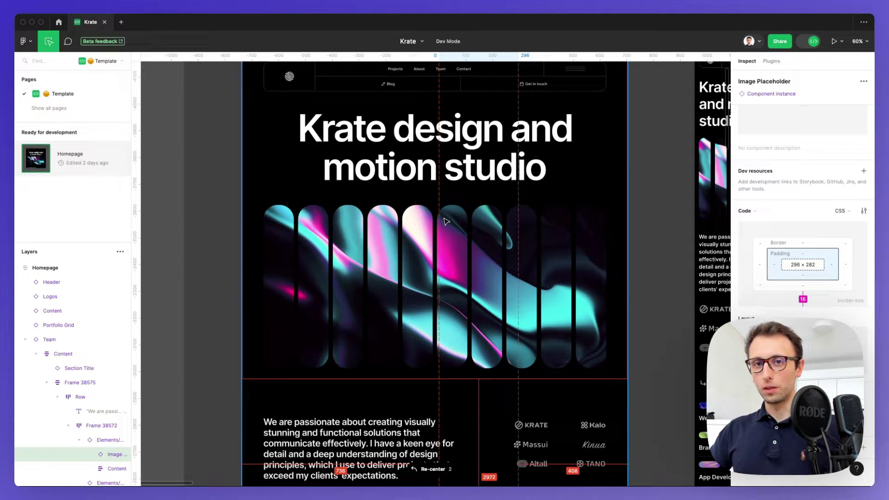
Step: Open a new Safari window from the Dock and load squoosh.app
{"action": "mouse_move", "coordinate": [29, 130]}
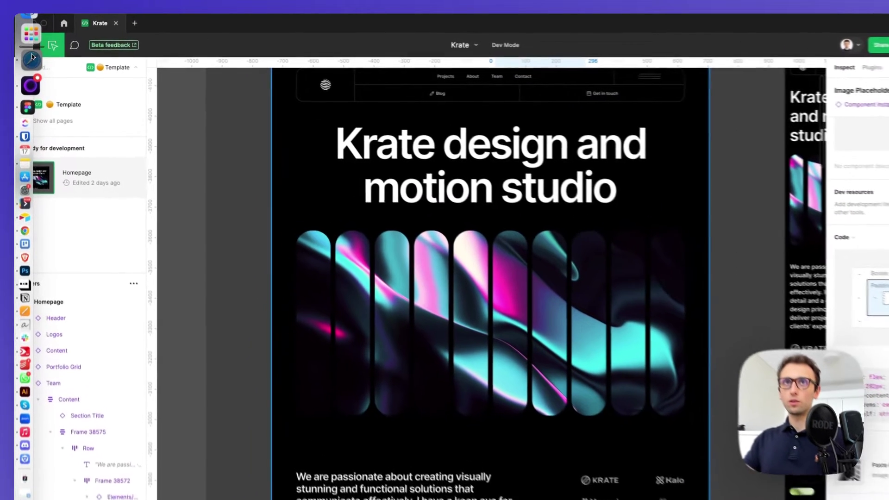
{"action": "right_click", "coordinate": [31, 58]}
{"action": "left_click", "coordinate": [98, 69]}
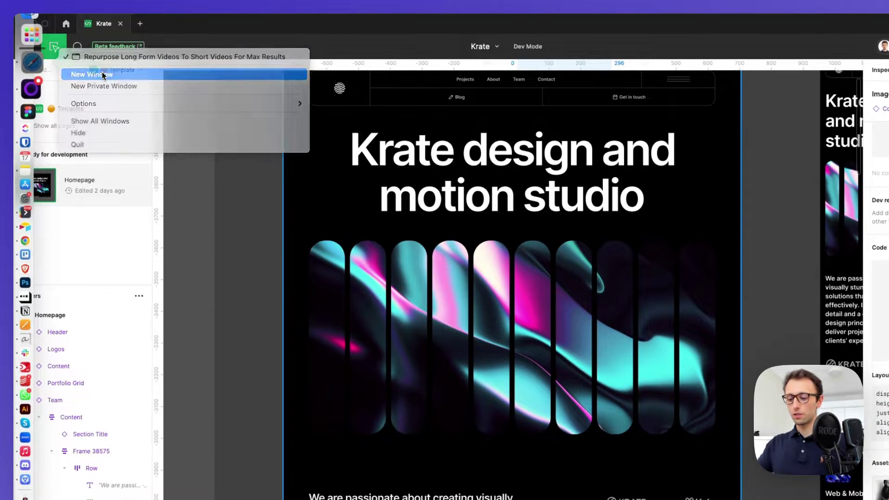
{"action": "type", "text": "squoosh"}
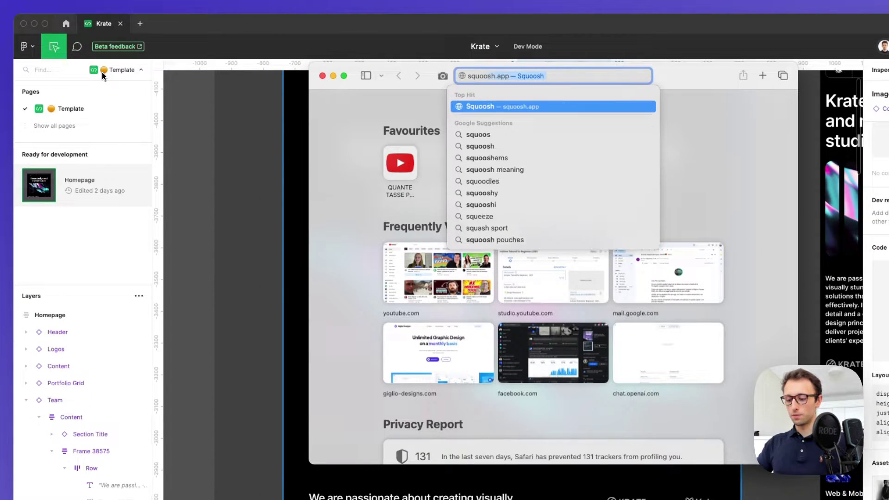
{"action": "key", "text": "Return"}
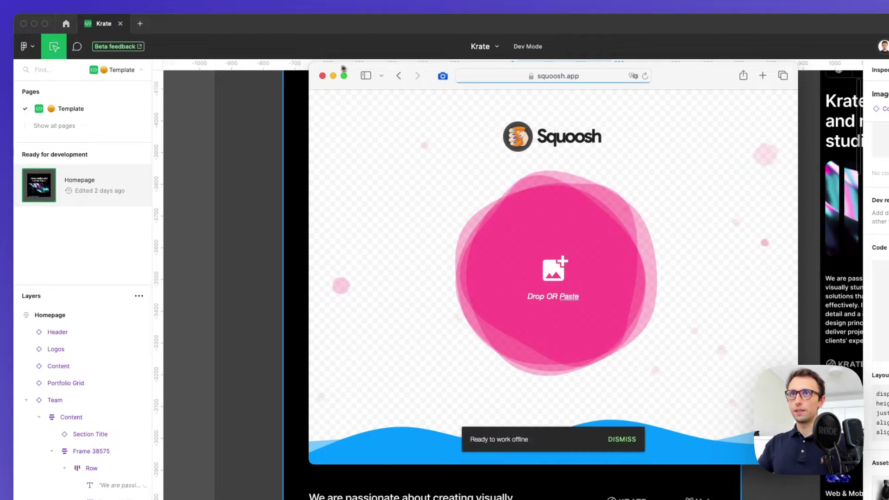
Step: Enlarge the Safari window downward and shift it left so the sample images show
{"action": "left_click_drag", "start_coordinate": [311, 65], "coordinate": [144, 16]}
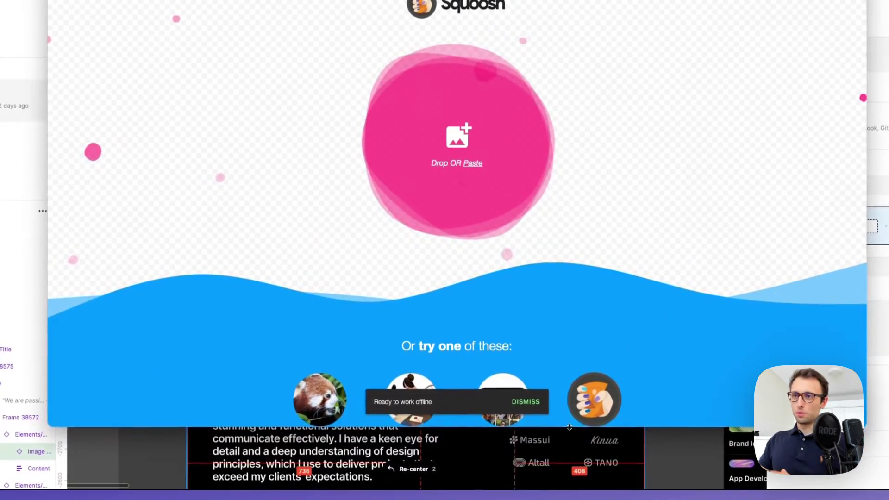
{"action": "left_click_drag", "start_coordinate": [463, 455], "coordinate": [463, 499]}
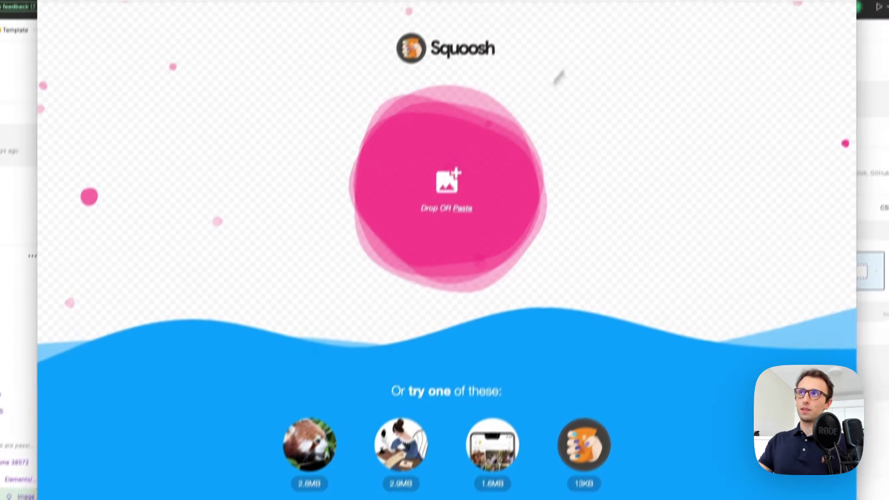
{"action": "left_click_drag", "start_coordinate": [624, 31], "coordinate": [591, 31]}
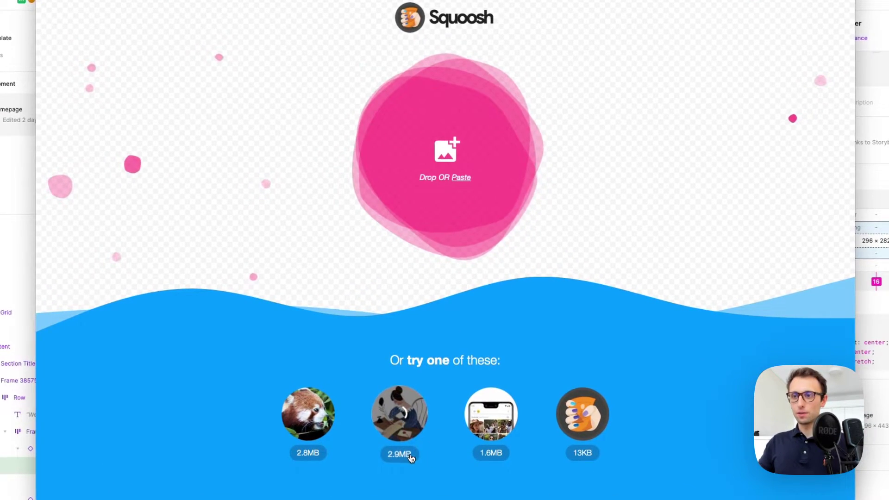
Step: Open the 2.92 MB art.jpg sample, enable Resize with Lanczos3, and set the output format to WebP
{"action": "left_click", "coordinate": [407, 468]}
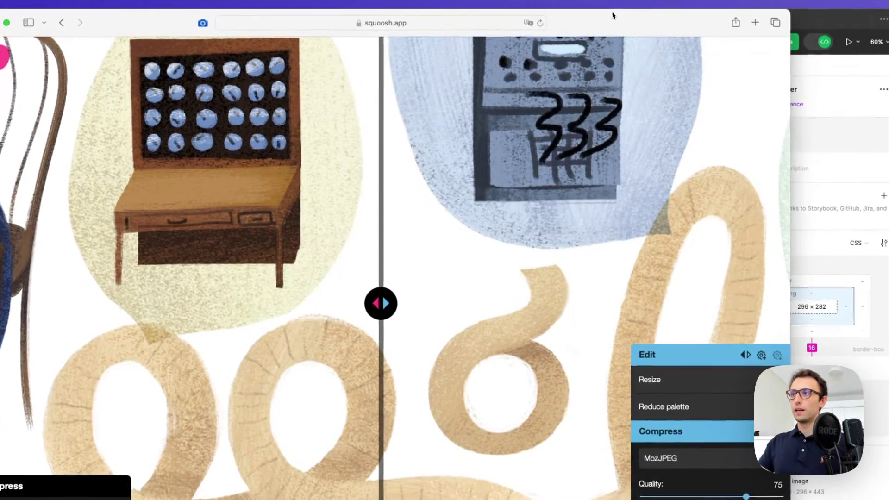
{"action": "left_click_drag", "start_coordinate": [644, 34], "coordinate": [550, 26]}
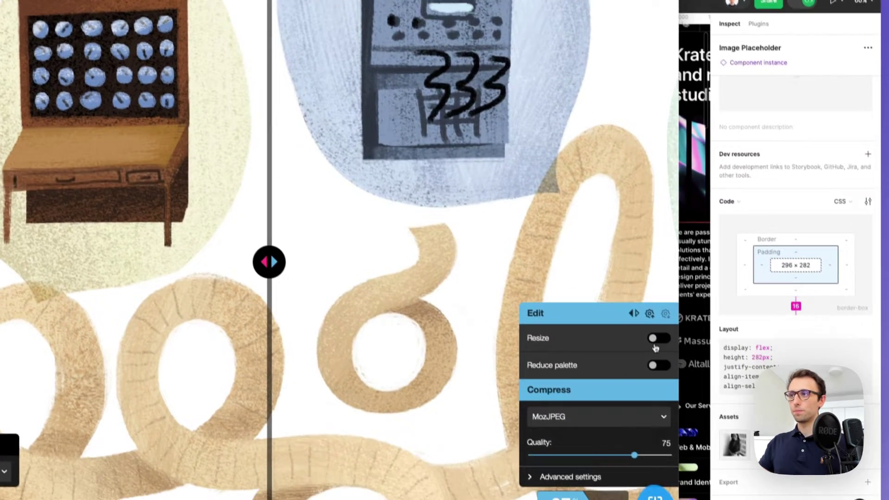
{"action": "left_click", "coordinate": [670, 382]}
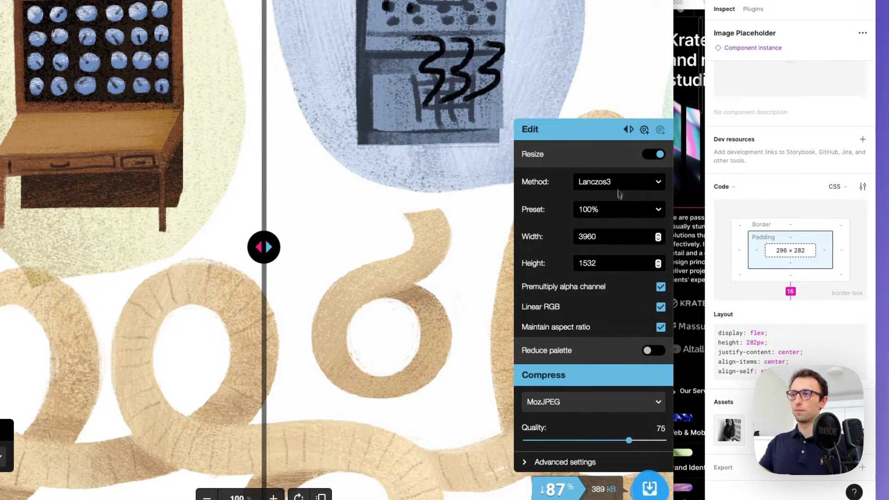
{"action": "left_click", "coordinate": [629, 182]}
{"action": "left_click", "coordinate": [603, 172]}
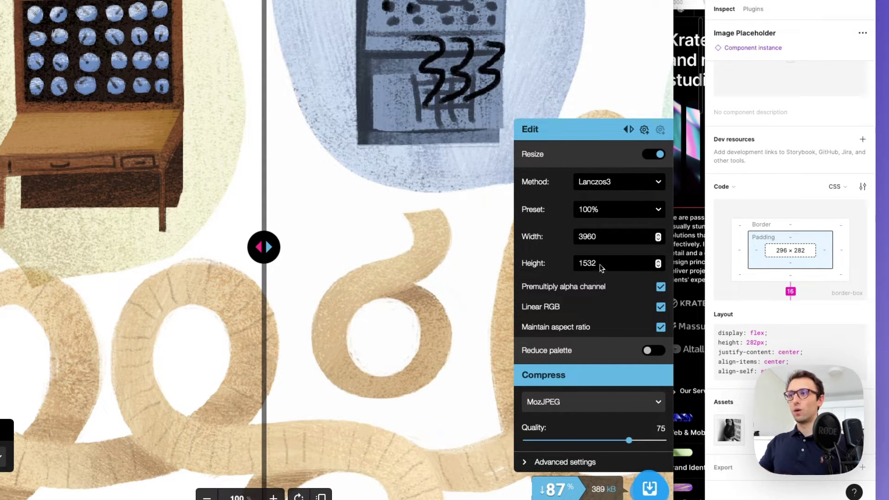
{"action": "left_click", "coordinate": [604, 410]}
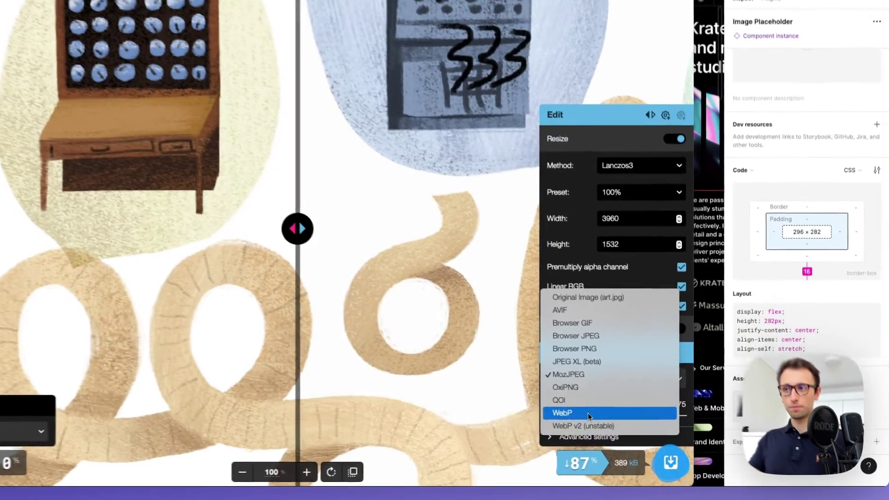
{"action": "left_click", "coordinate": [612, 423]}
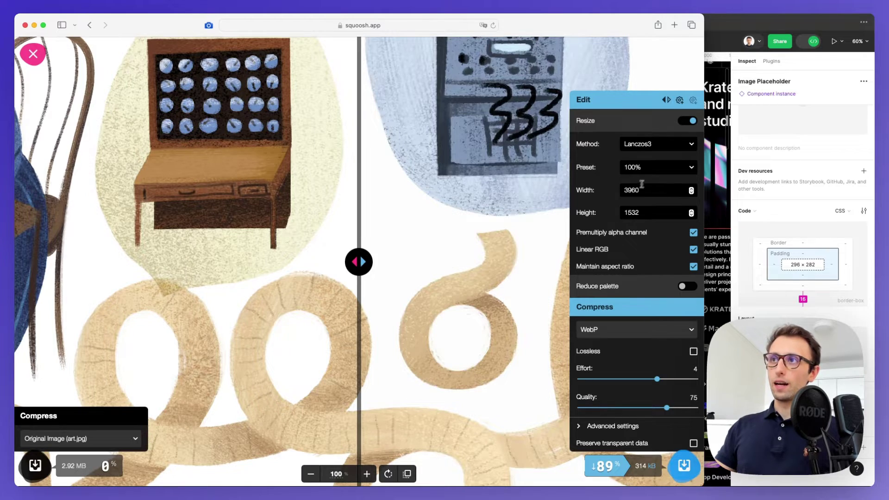
Step: Set the output width to 1000 (1000 × 387, 31.1 kB WebP) and zoom the preview out fully
{"action": "double_click", "coordinate": [626, 190]}
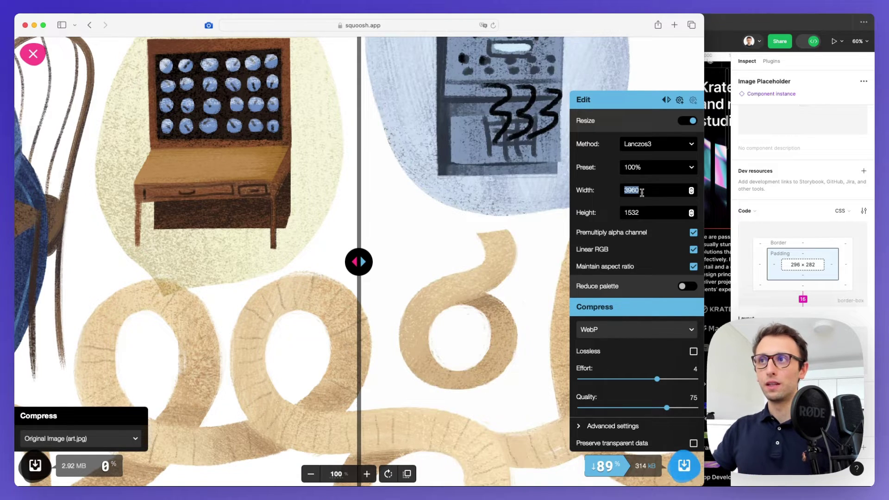
{"action": "type", "text": "1000"}
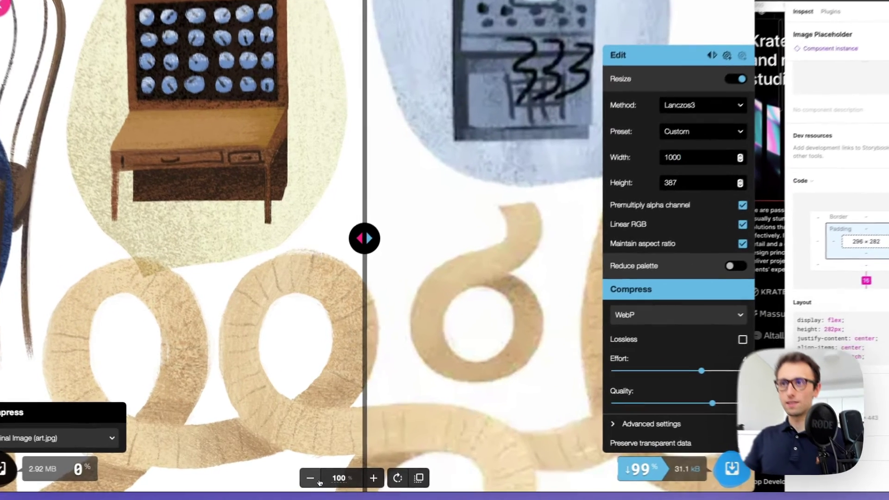
{"action": "left_click", "coordinate": [311, 474]}
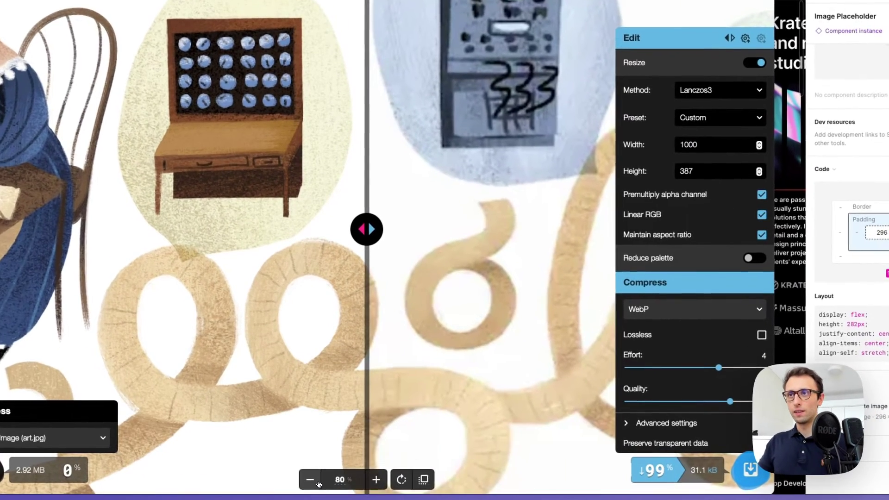
{"action": "left_click", "coordinate": [311, 474]}
{"action": "left_click", "coordinate": [311, 473]}
{"action": "left_click", "coordinate": [311, 474]}
{"action": "left_click", "coordinate": [310, 474]}
{"action": "left_click", "coordinate": [310, 480]}
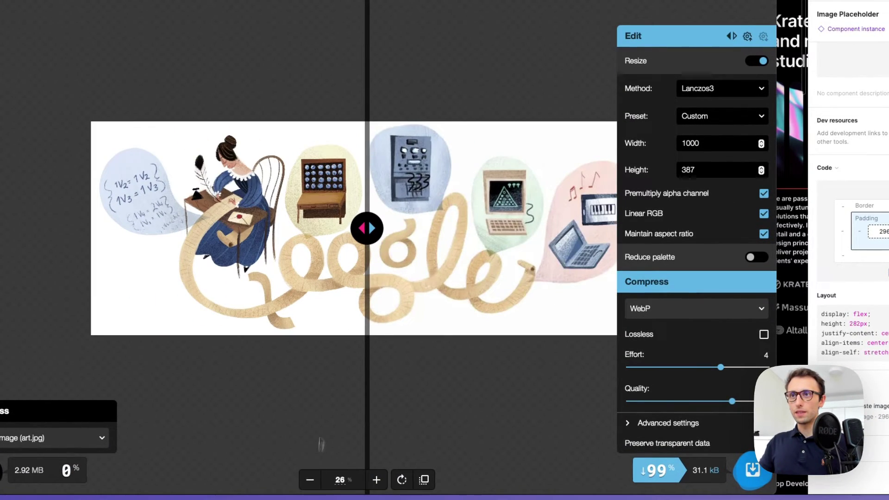
{"action": "left_click", "coordinate": [317, 474]}
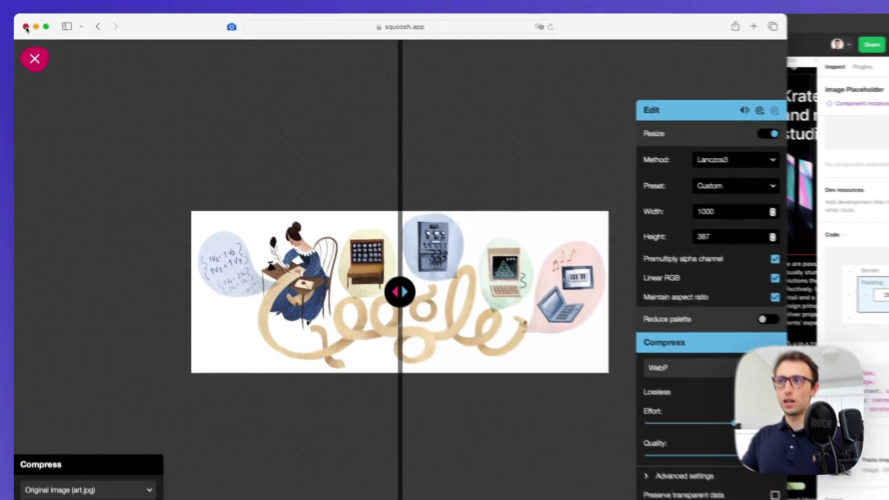
Step: Close the Squoosh window and scroll the Figma homepage down to the Services and Recent Work sections
{"action": "left_click", "coordinate": [26, 27]}
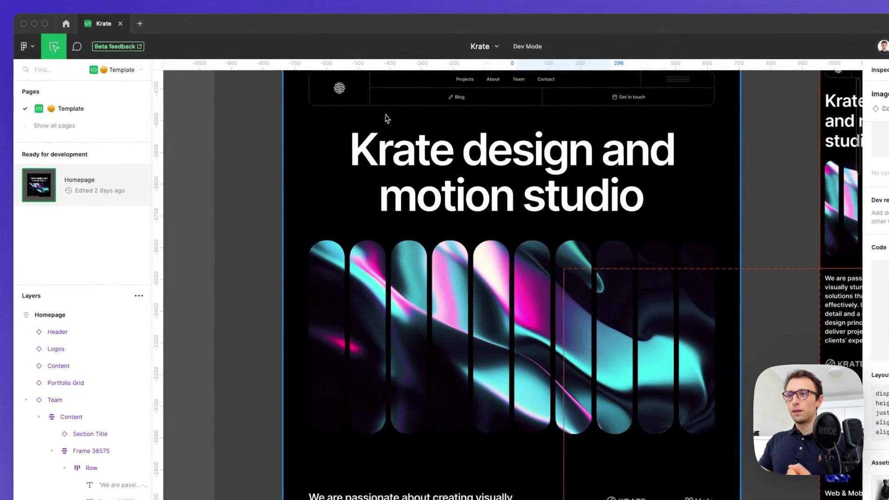
{"action": "scroll", "coordinate": [388, 120], "scroll_direction": "down", "scroll_amount": 2}
{"action": "scroll", "coordinate": [389, 120], "scroll_direction": "down", "scroll_amount": 10}
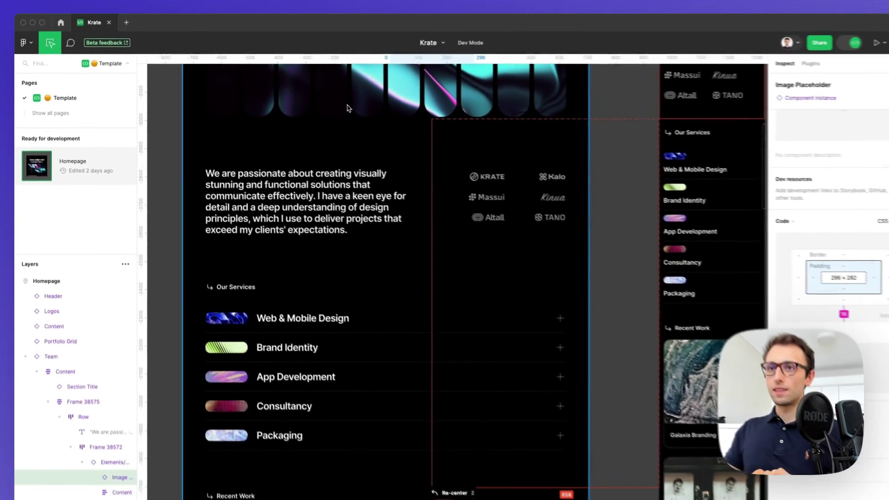
{"action": "scroll", "coordinate": [332, 104], "scroll_direction": "down", "scroll_amount": 3}
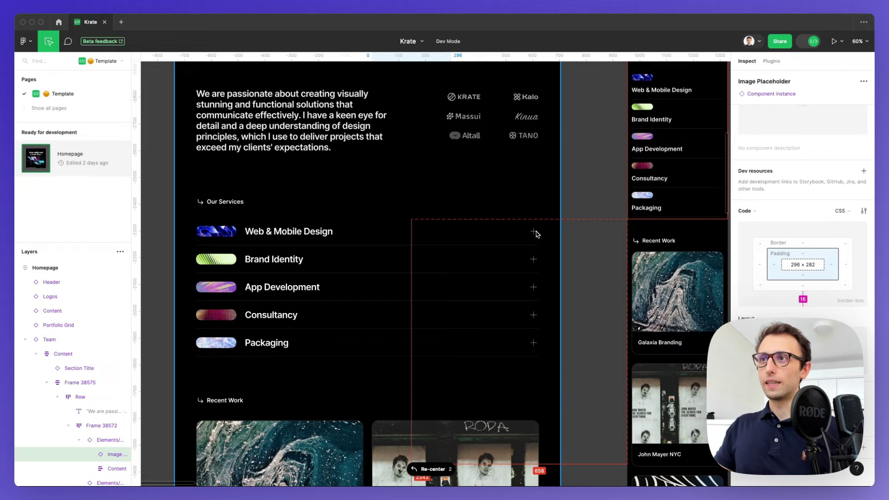
{"action": "scroll", "coordinate": [535, 231], "scroll_direction": "down", "scroll_amount": 8}
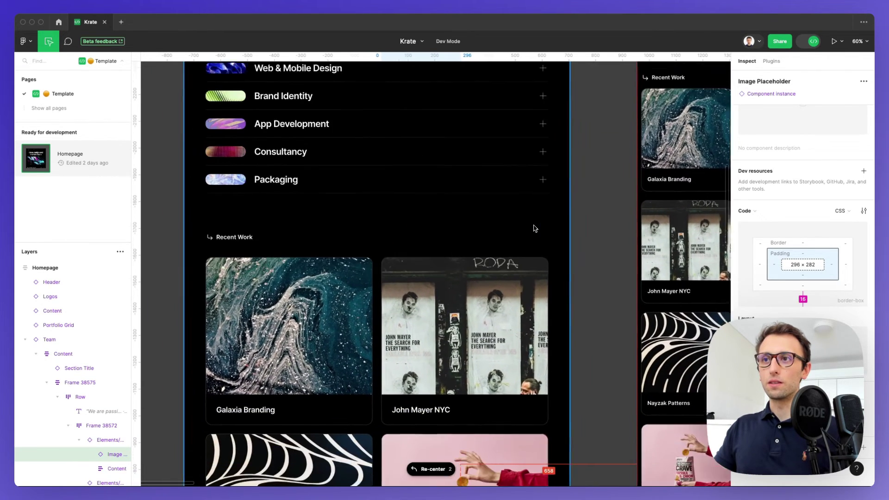
{"action": "scroll", "coordinate": [535, 228], "scroll_direction": "down", "scroll_amount": 2}
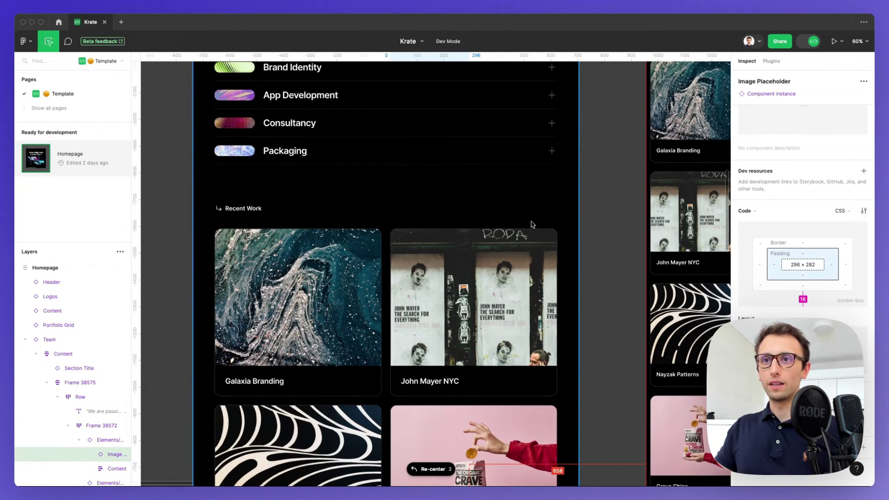
{"action": "scroll", "coordinate": [524, 215], "scroll_direction": "right", "scroll_amount": 1}
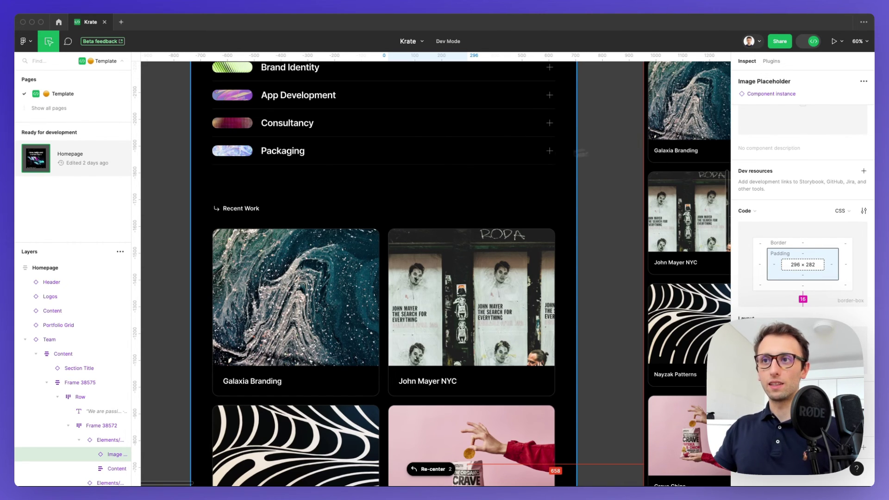
{"action": "scroll", "coordinate": [508, 157], "scroll_direction": "up", "scroll_amount": 1}
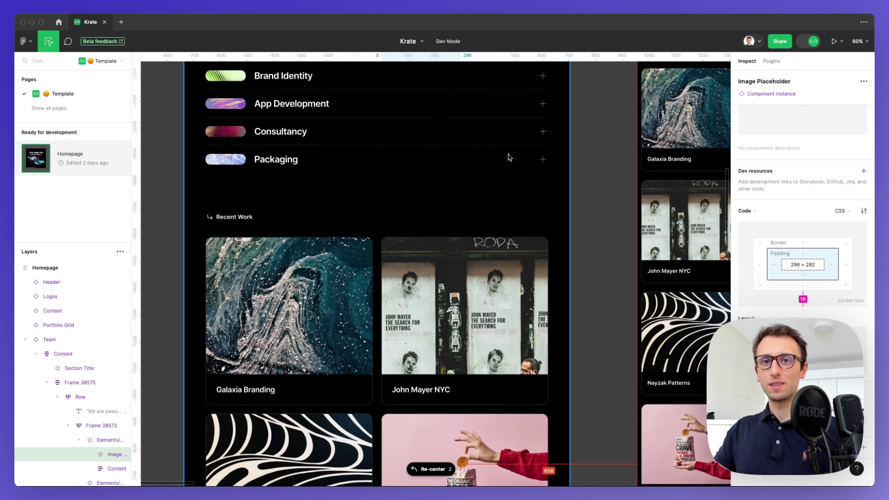